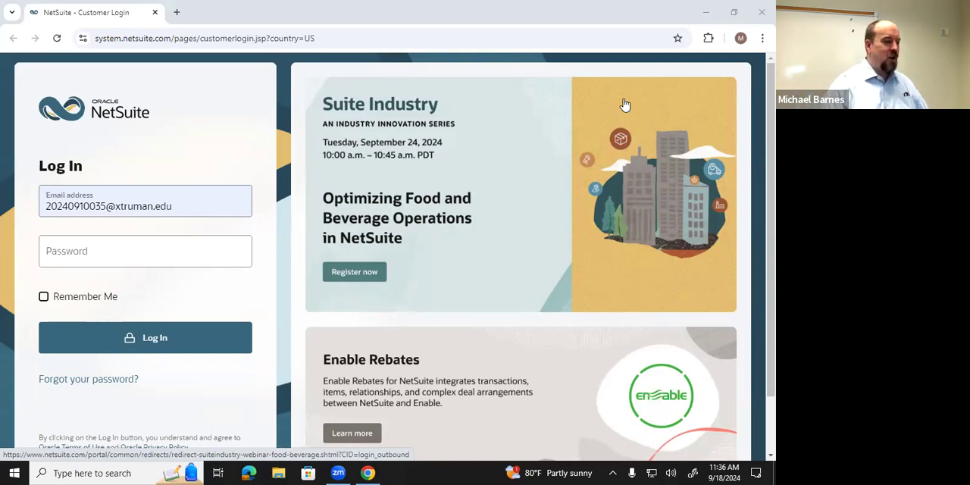
- Log in to the account by entering the password for the prefilled email address
{"action": "left_click", "coordinate": [137, 247]}
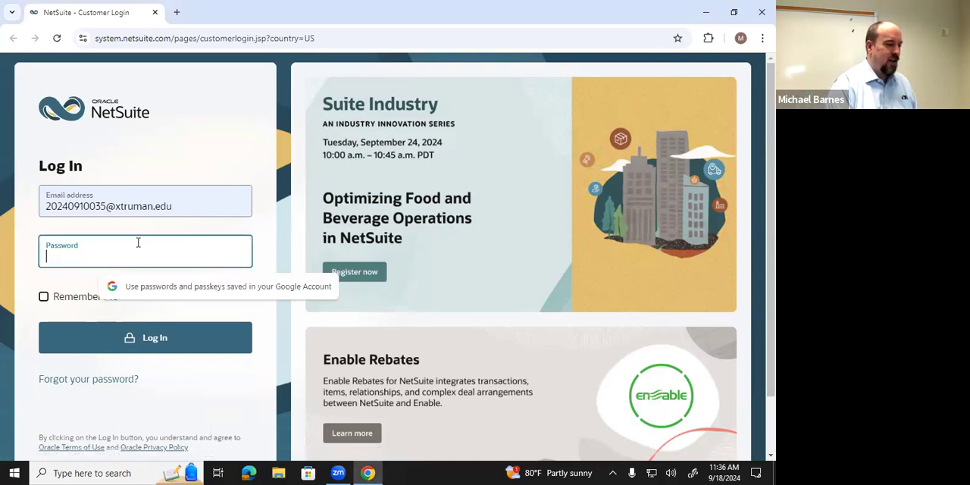
{"action": "type", "text": "••••••"}
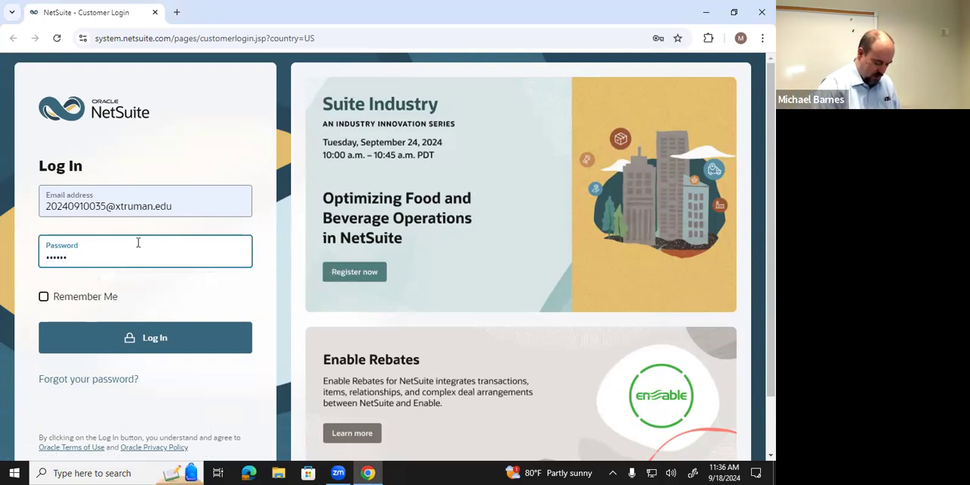
{"action": "type", "text": "•••••"}
{"action": "key", "text": "Return"}
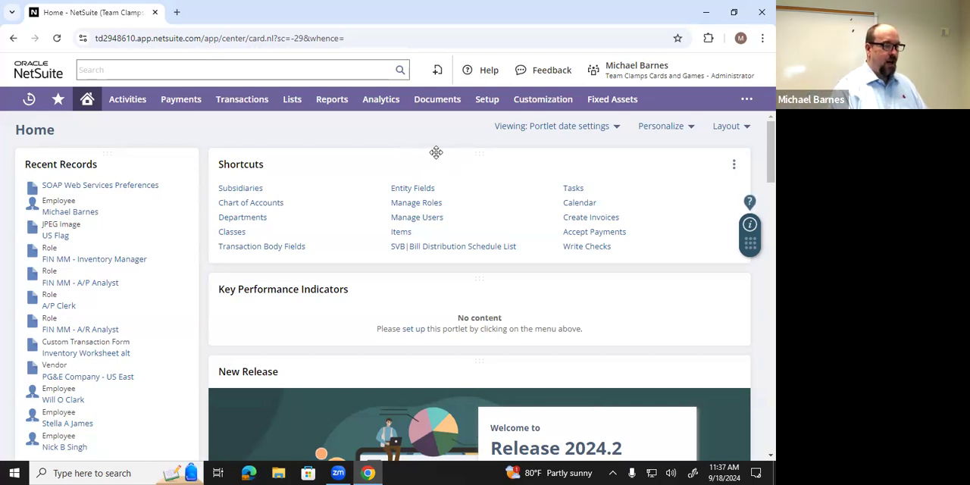
- Open the Manage Accounting Periods page, check the periods under FY 2023, and leave that year collapsed
{"action": "mouse_move", "coordinate": [489, 108]}
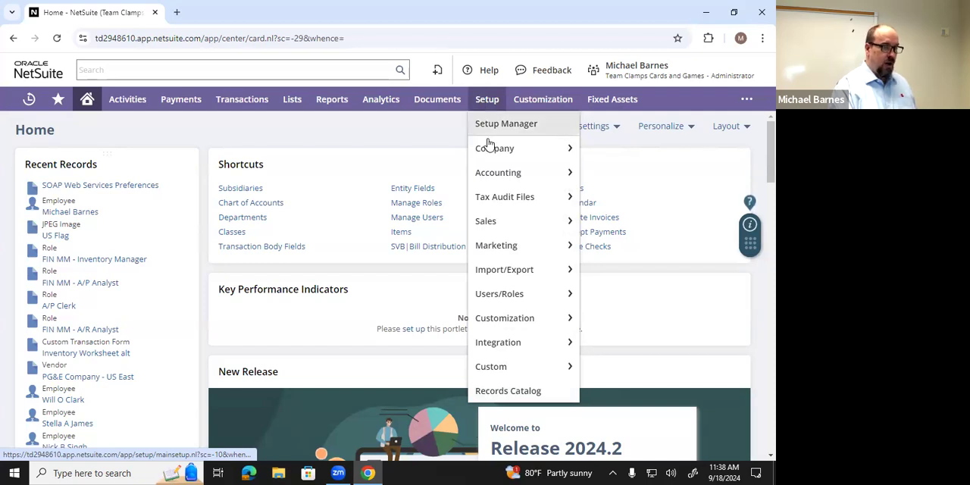
{"action": "mouse_move", "coordinate": [504, 172]}
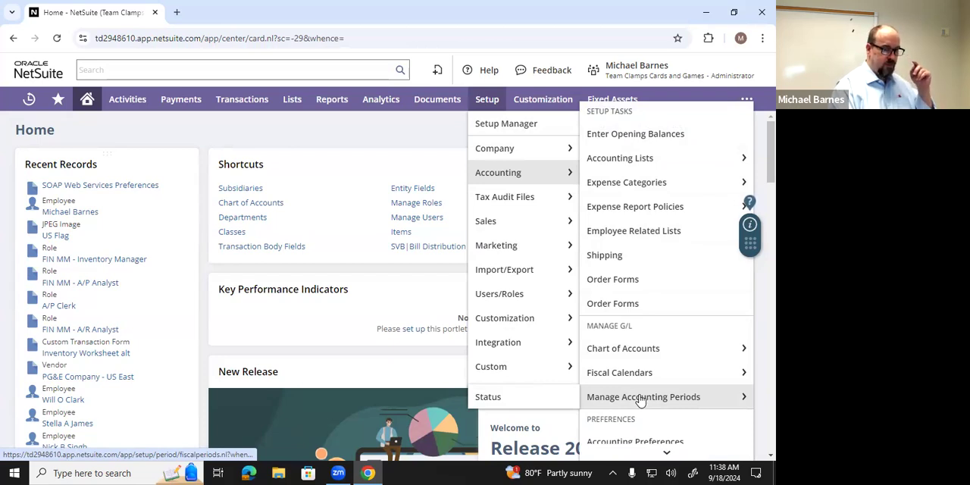
{"action": "left_click", "coordinate": [640, 400]}
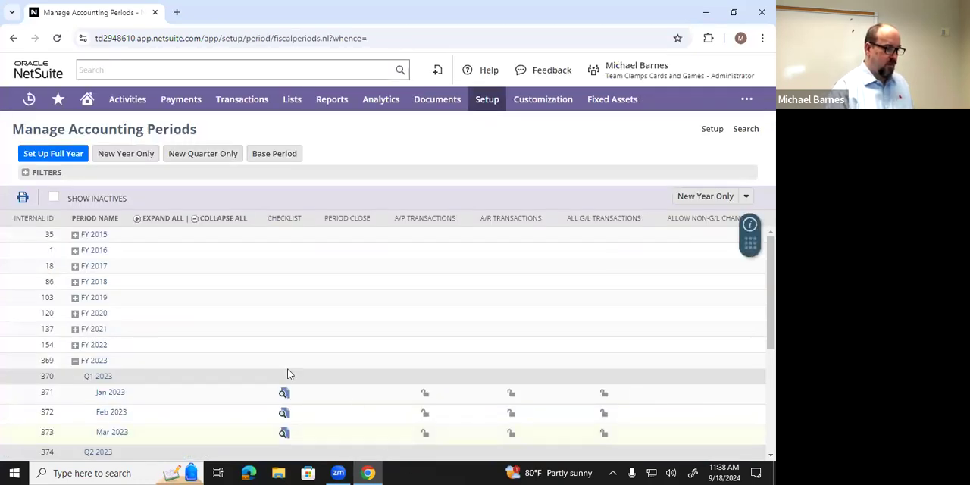
{"action": "left_click", "coordinate": [76, 363]}
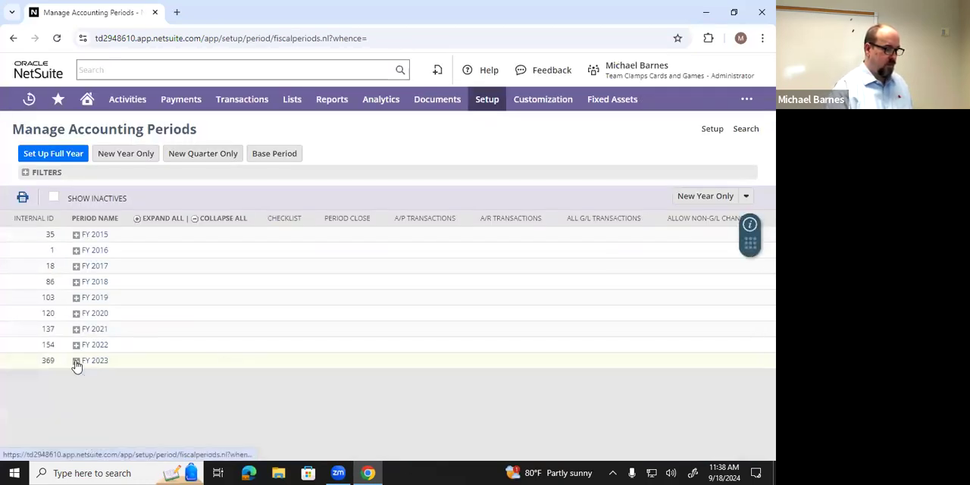
{"action": "left_click", "coordinate": [76, 362]}
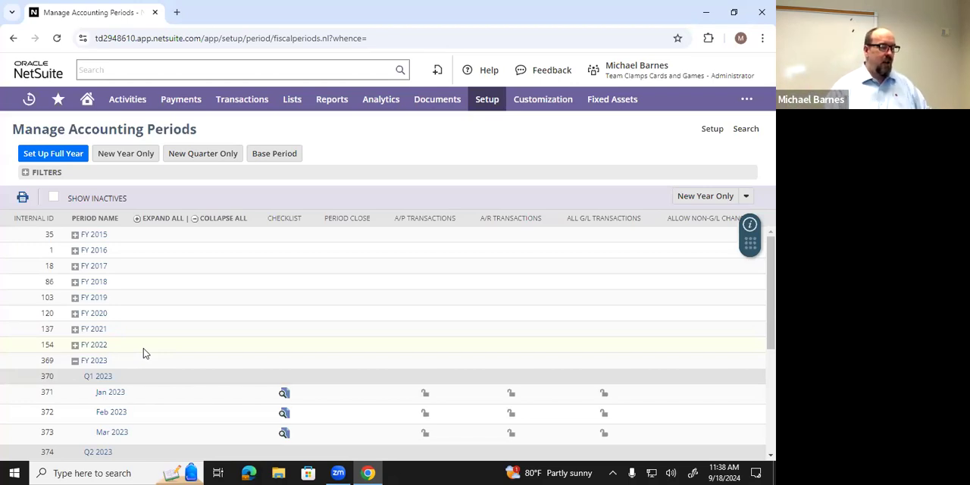
{"action": "left_click", "coordinate": [75, 362]}
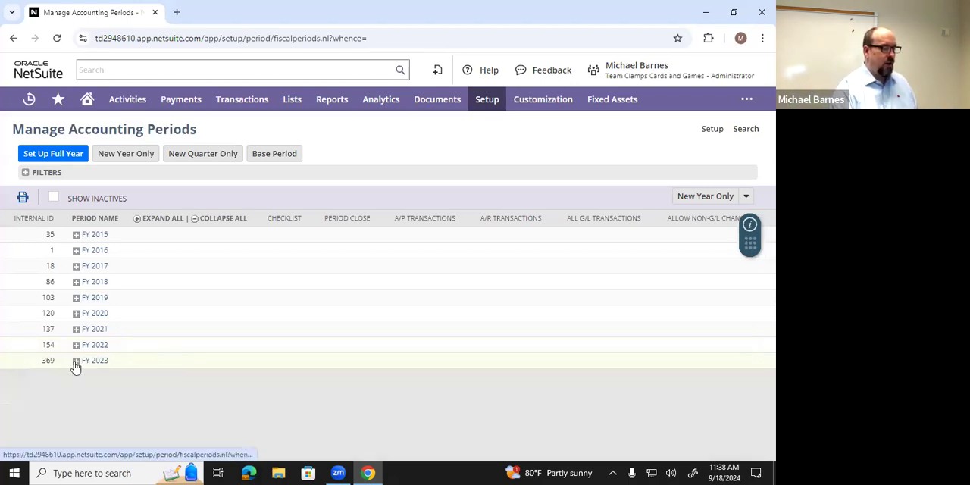
{"action": "left_click", "coordinate": [76, 362]}
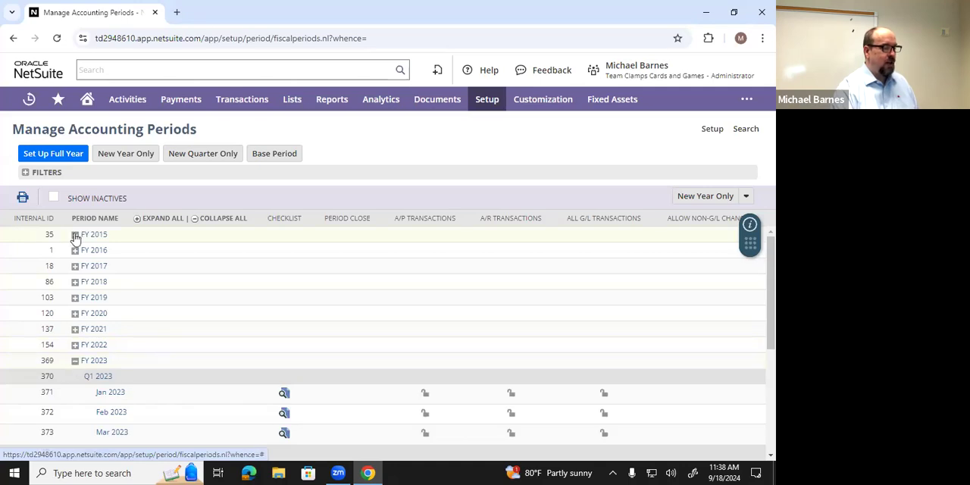
{"action": "left_click", "coordinate": [75, 361]}
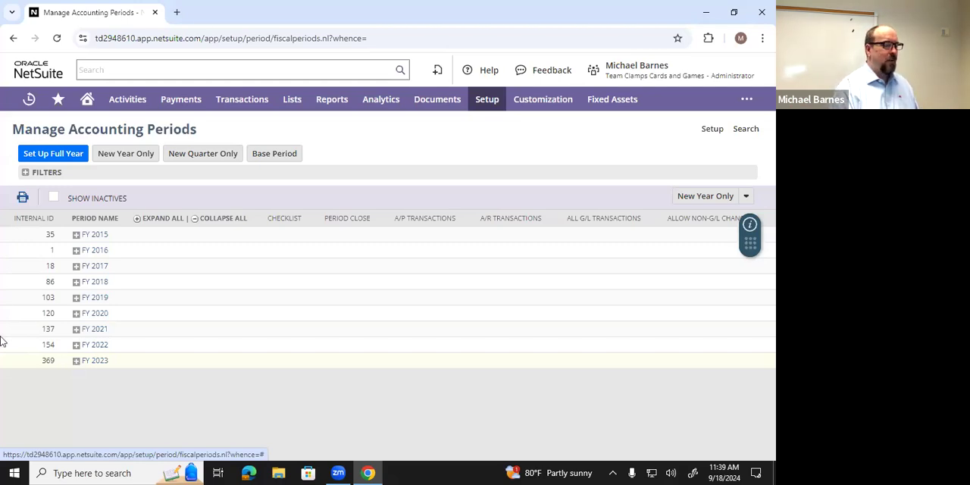
- Set up full-year accounting periods for fiscal year end 2024 using the Standard Fiscal Calendar and Calendar Months, and review the FY 2024 periods
{"action": "left_click", "coordinate": [62, 153]}
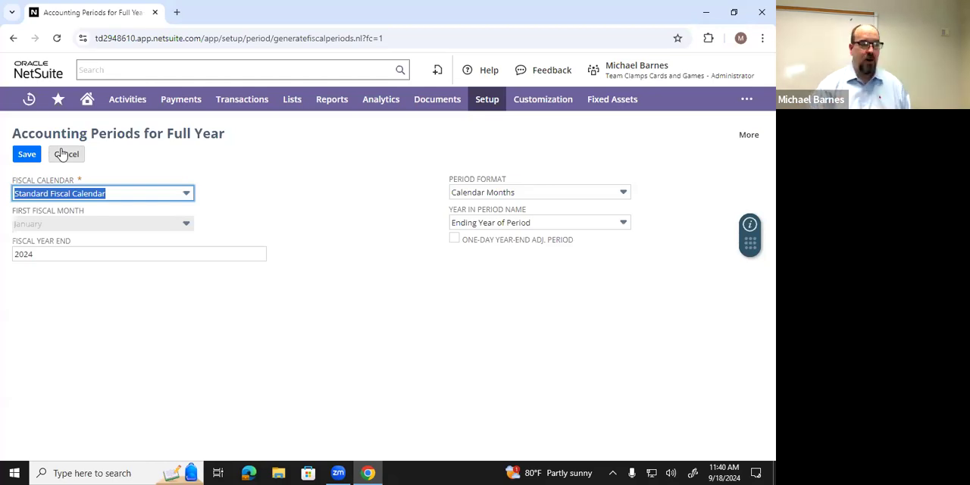
{"action": "left_click", "coordinate": [25, 158]}
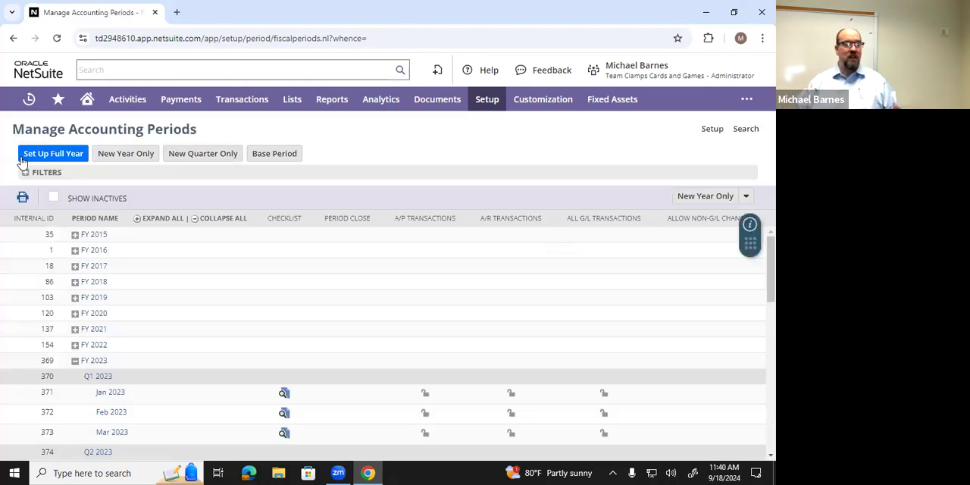
{"action": "left_click", "coordinate": [75, 362]}
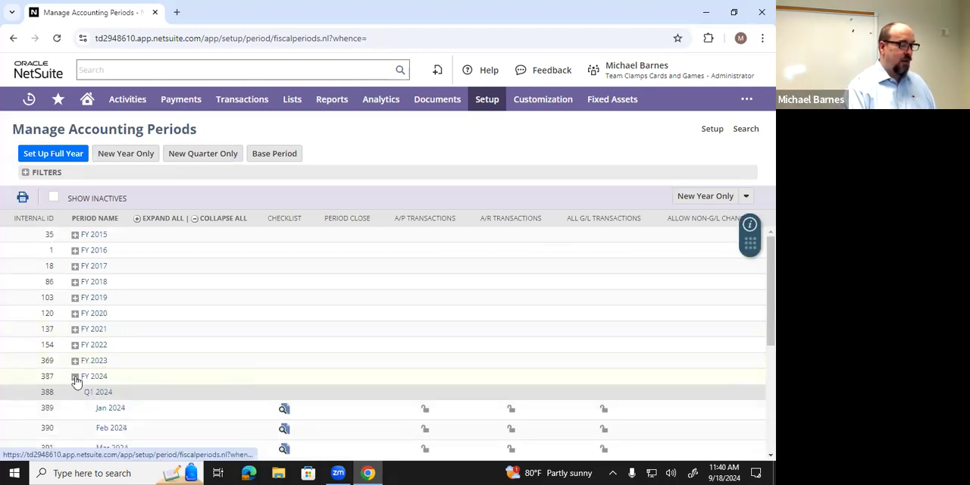
{"action": "scroll", "coordinate": [97, 377], "scroll_direction": "down", "scroll_amount": 3}
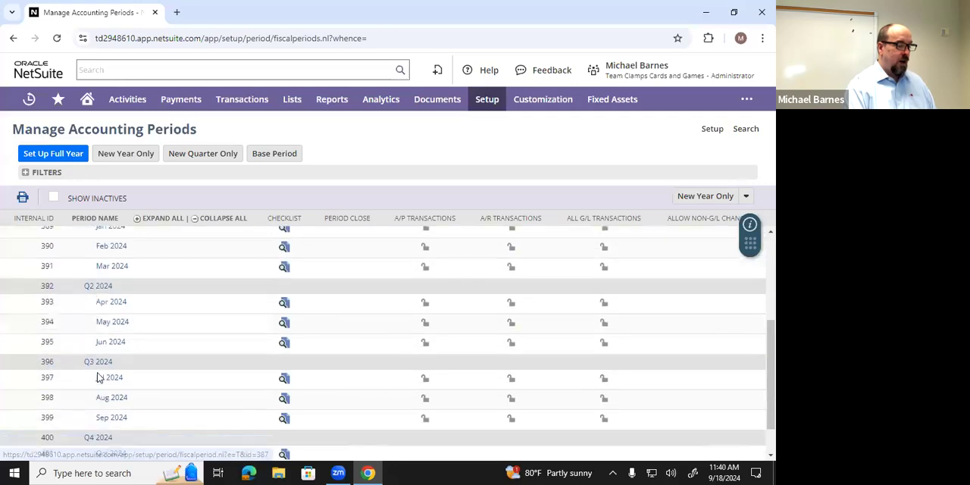
{"action": "scroll", "coordinate": [97, 377], "scroll_direction": "up", "scroll_amount": 5}
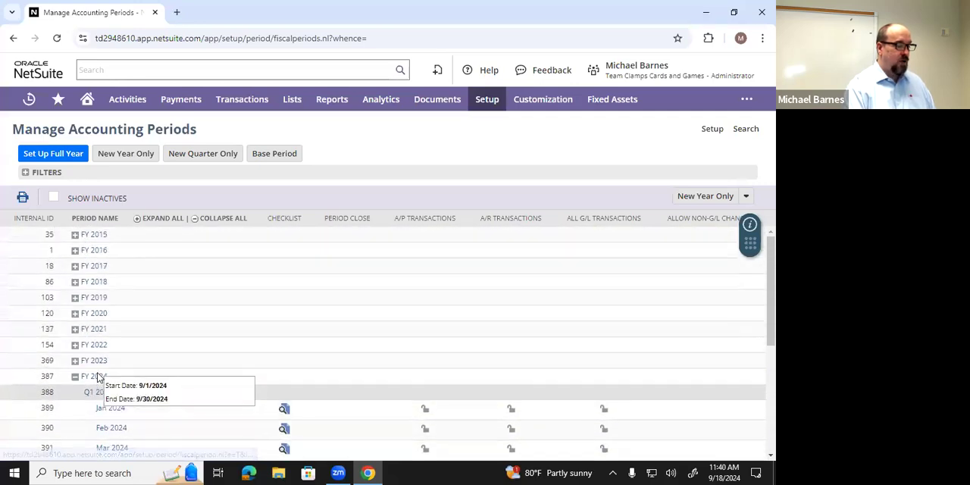
{"action": "left_click", "coordinate": [76, 379]}
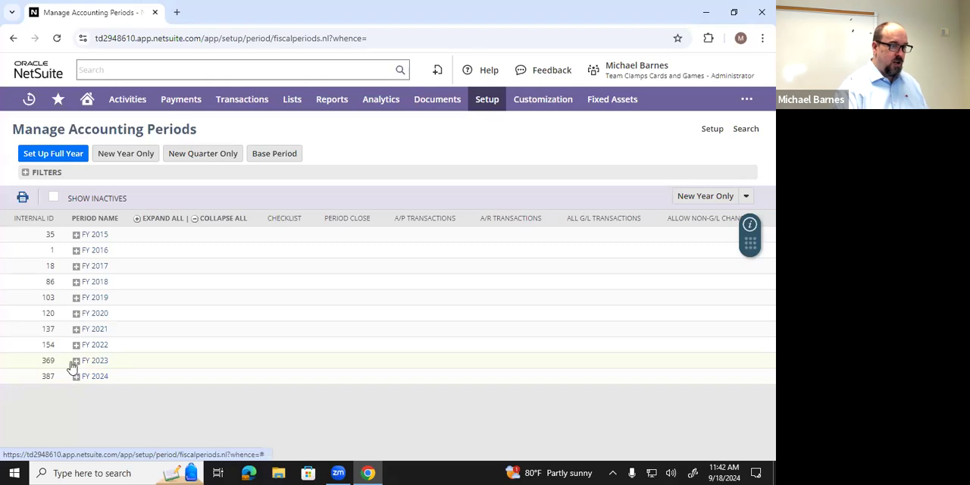
- Open the Chart of Accounts from the accounting setup
{"action": "mouse_move", "coordinate": [483, 108]}
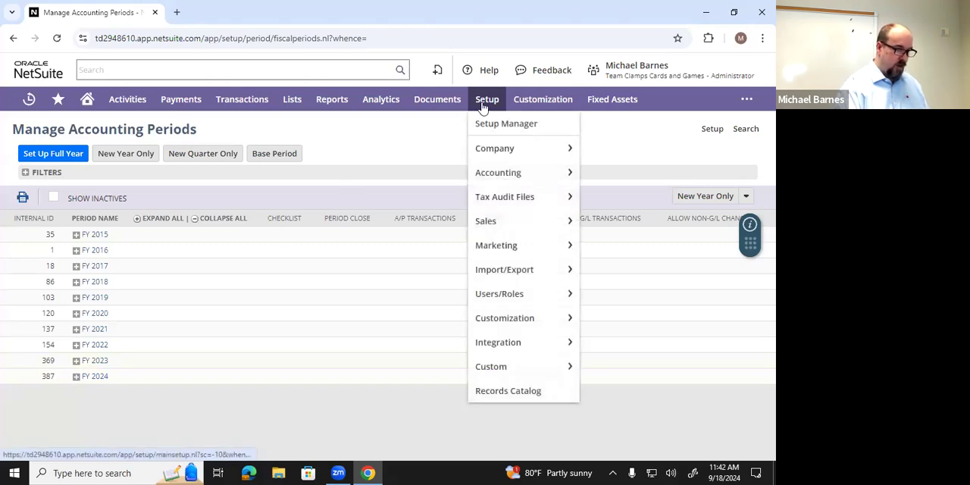
{"action": "mouse_move", "coordinate": [494, 172]}
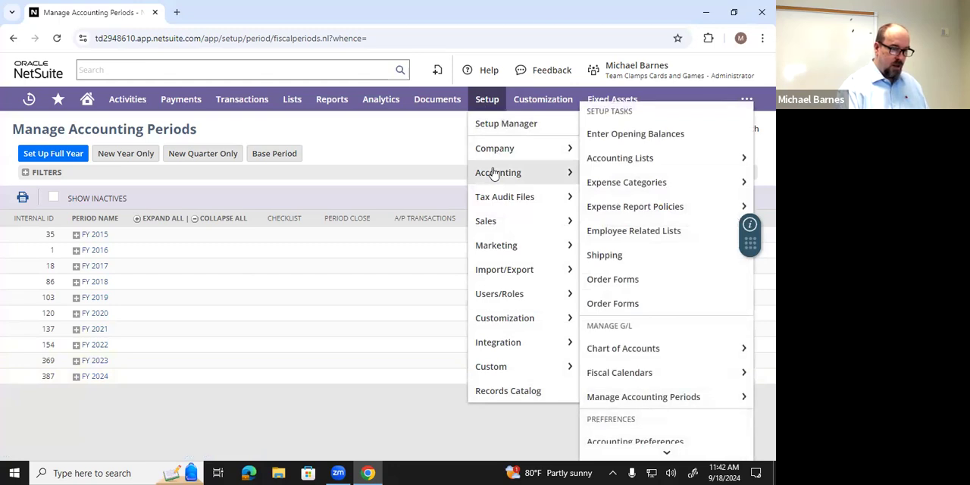
{"action": "mouse_move", "coordinate": [633, 349]}
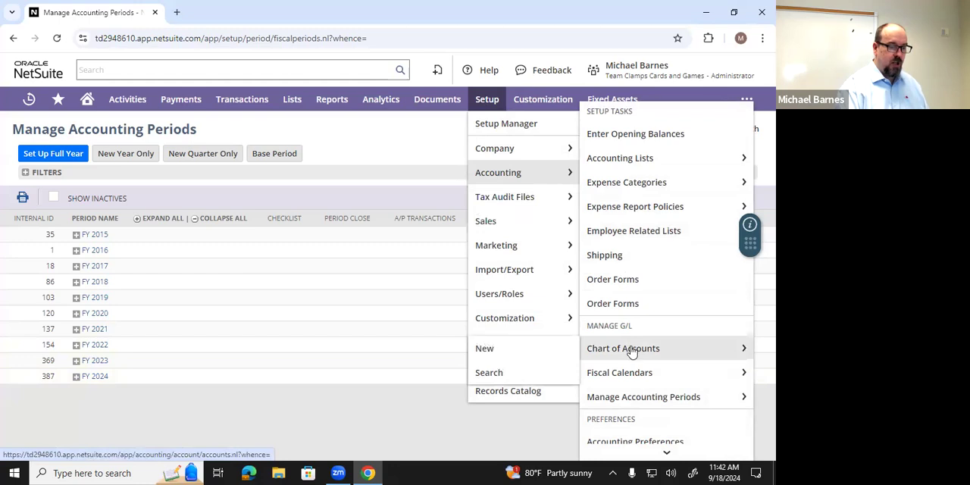
{"action": "left_click", "coordinate": [633, 349]}
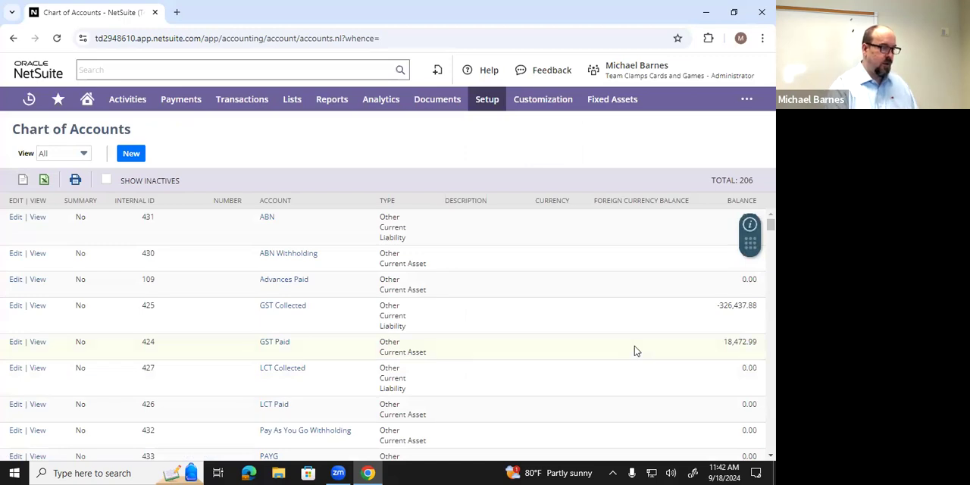
- Examine the unnumbered accounts and the numbering of the asset accounts, from Cash down to the start of Payables
{"action": "scroll", "coordinate": [565, 349], "scroll_direction": "down", "scroll_amount": 10}
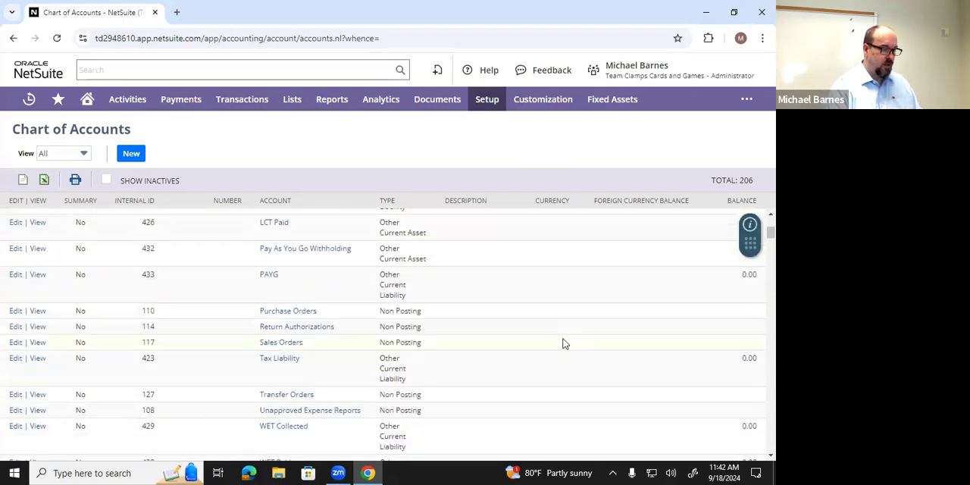
{"action": "scroll", "coordinate": [563, 344], "scroll_direction": "up", "scroll_amount": 3}
{"action": "scroll", "coordinate": [563, 344], "scroll_direction": "up", "scroll_amount": 3}
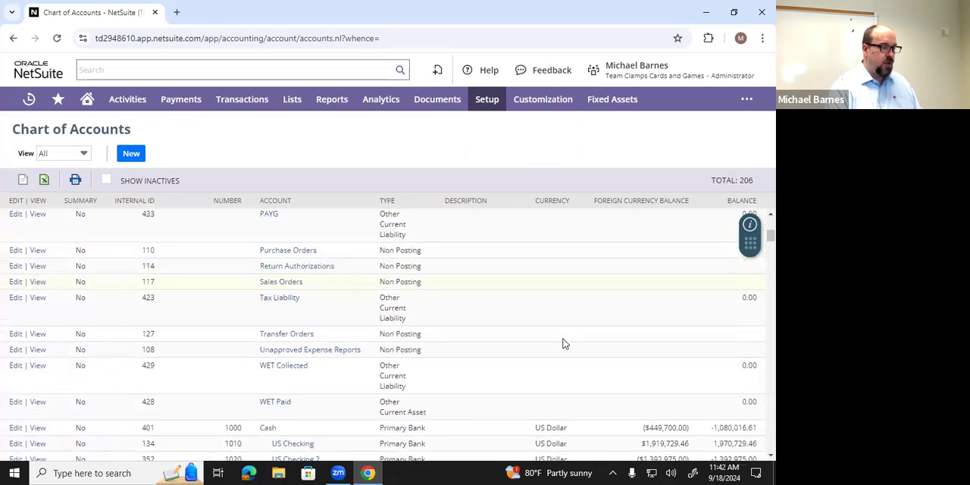
{"action": "scroll", "coordinate": [455, 330], "scroll_direction": "down", "scroll_amount": 1}
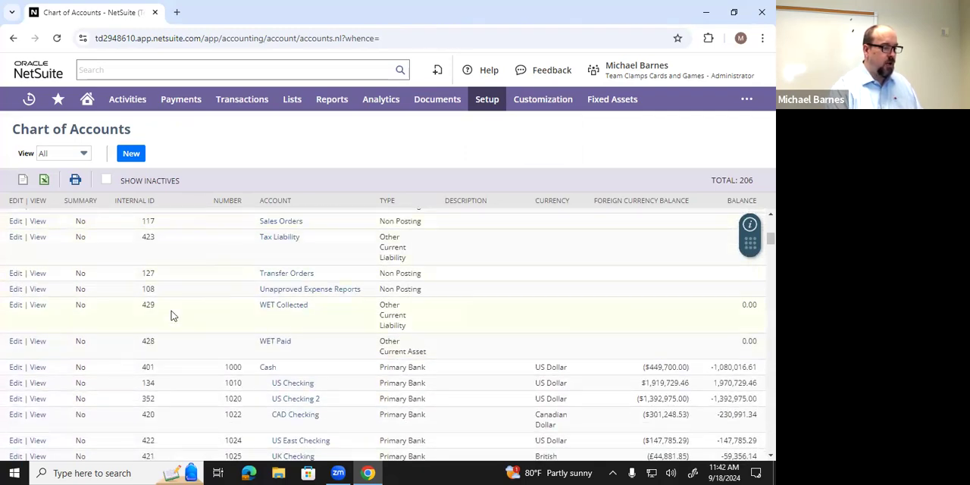
{"action": "scroll", "coordinate": [173, 296], "scroll_direction": "down", "scroll_amount": 3}
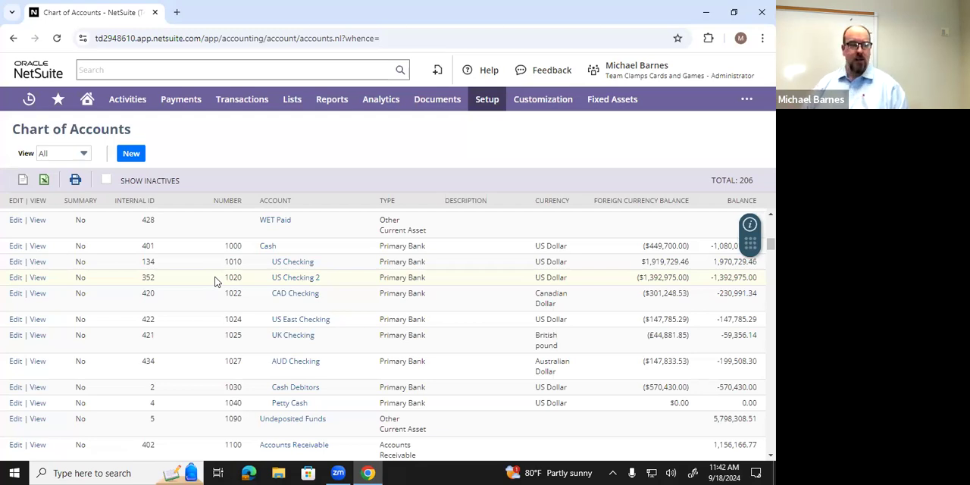
{"action": "scroll", "coordinate": [214, 282], "scroll_direction": "down", "scroll_amount": 10}
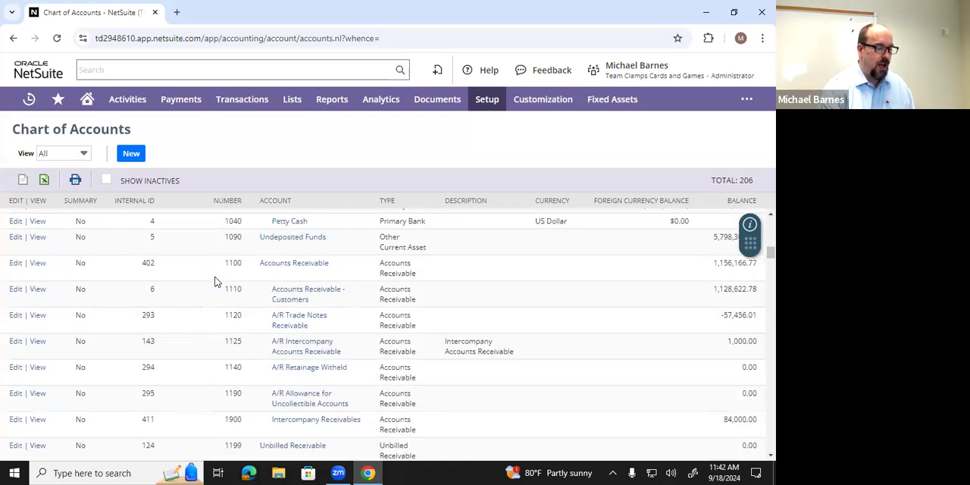
{"action": "scroll", "coordinate": [228, 304], "scroll_direction": "down", "scroll_amount": 10}
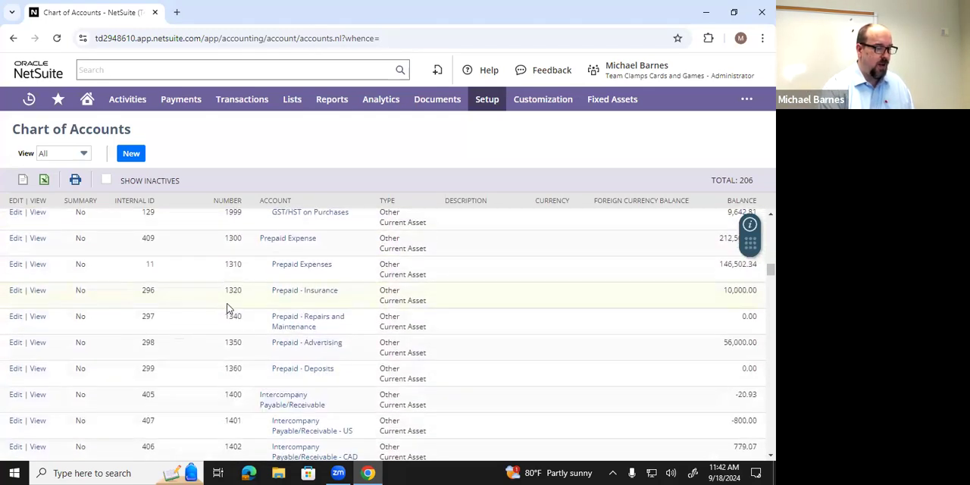
{"action": "scroll", "coordinate": [227, 304], "scroll_direction": "down", "scroll_amount": 10}
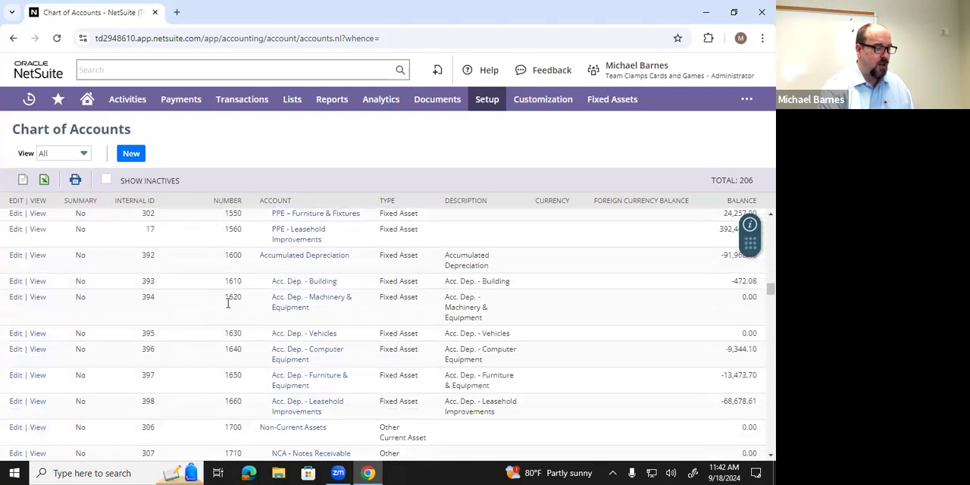
{"action": "scroll", "coordinate": [229, 307], "scroll_direction": "down", "scroll_amount": 1}
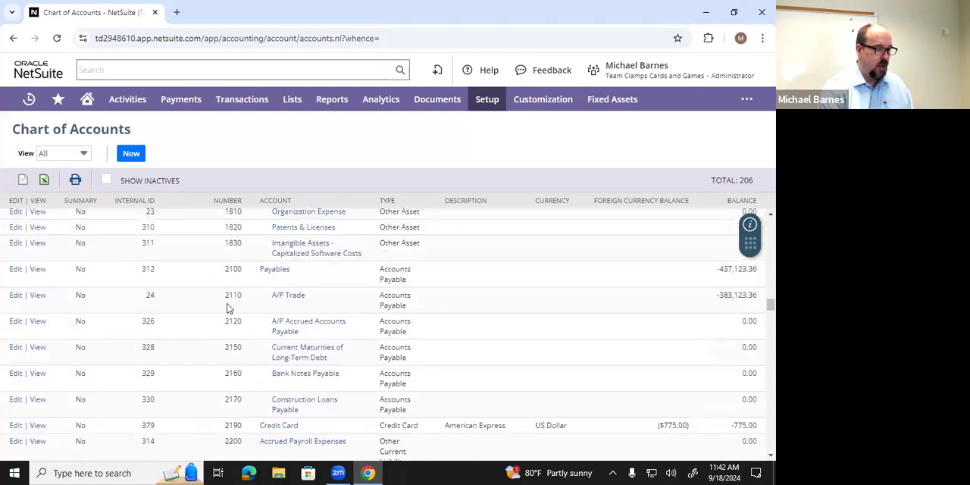
{"action": "scroll", "coordinate": [227, 305], "scroll_direction": "up", "scroll_amount": 1}
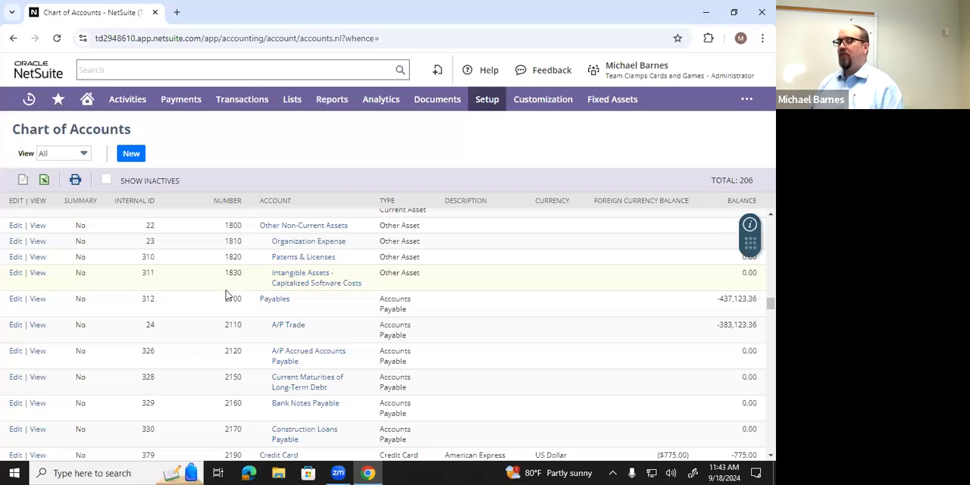
- Examine how the liability, equity, income, cost of goods sold and expense accounts are numbered
{"action": "scroll", "coordinate": [231, 311], "scroll_direction": "down", "scroll_amount": 6}
{"action": "scroll", "coordinate": [235, 333], "scroll_direction": "down", "scroll_amount": 12}
{"action": "scroll", "coordinate": [235, 332], "scroll_direction": "down", "scroll_amount": 15}
{"action": "scroll", "coordinate": [235, 333], "scroll_direction": "up", "scroll_amount": 3}
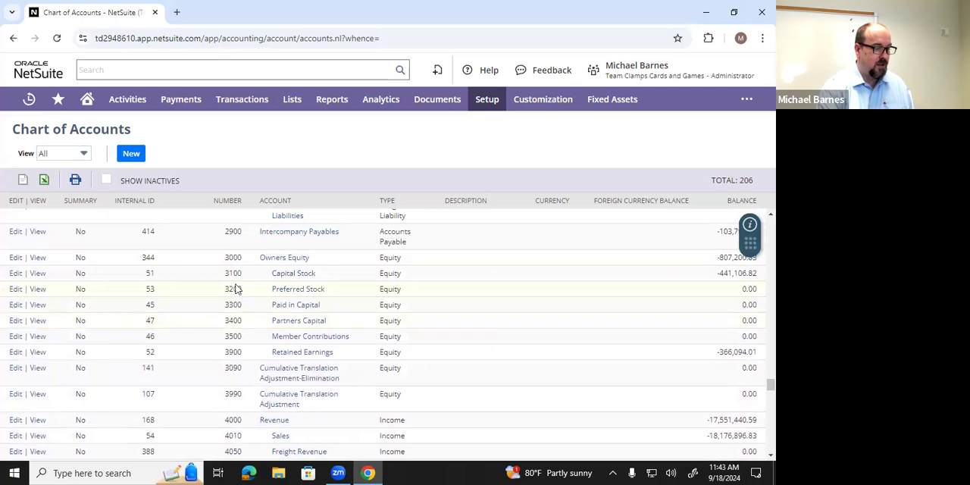
{"action": "scroll", "coordinate": [250, 305], "scroll_direction": "down", "scroll_amount": 6}
{"action": "scroll", "coordinate": [250, 303], "scroll_direction": "up", "scroll_amount": 3}
{"action": "scroll", "coordinate": [253, 288], "scroll_direction": "down", "scroll_amount": 10}
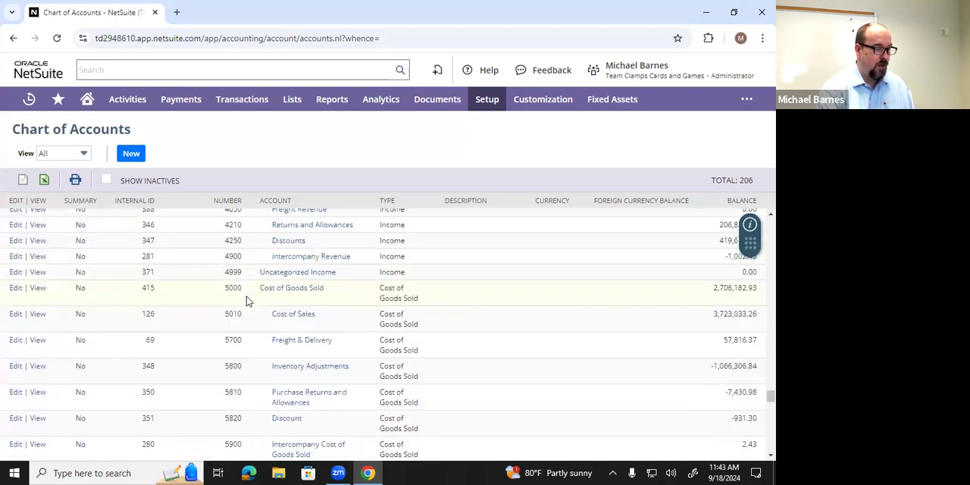
{"action": "scroll", "coordinate": [260, 318], "scroll_direction": "down", "scroll_amount": 6}
{"action": "scroll", "coordinate": [254, 303], "scroll_direction": "up", "scroll_amount": 3}
{"action": "scroll", "coordinate": [250, 281], "scroll_direction": "up", "scroll_amount": 3}
{"action": "scroll", "coordinate": [244, 288], "scroll_direction": "down", "scroll_amount": 8}
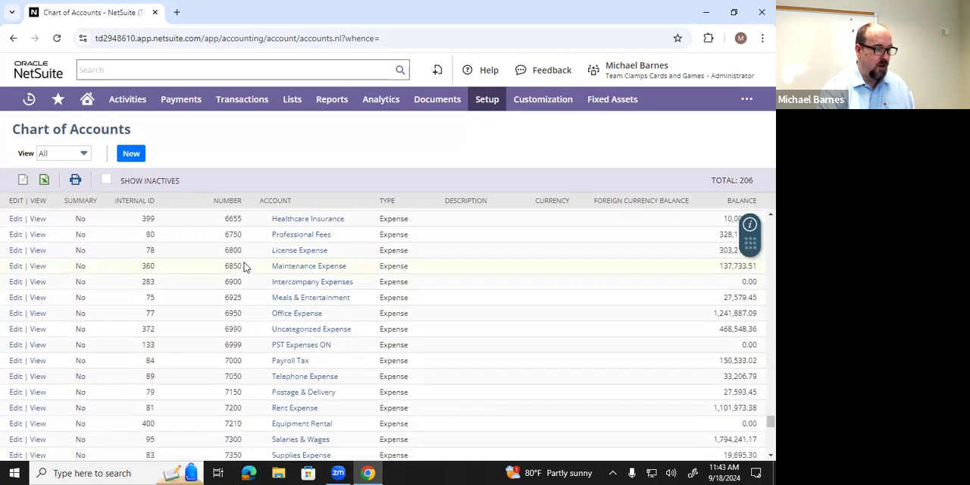
{"action": "scroll", "coordinate": [244, 311], "scroll_direction": "down", "scroll_amount": 2}
{"action": "scroll", "coordinate": [245, 311], "scroll_direction": "up", "scroll_amount": 8}
{"action": "scroll", "coordinate": [244, 311], "scroll_direction": "up", "scroll_amount": 12}
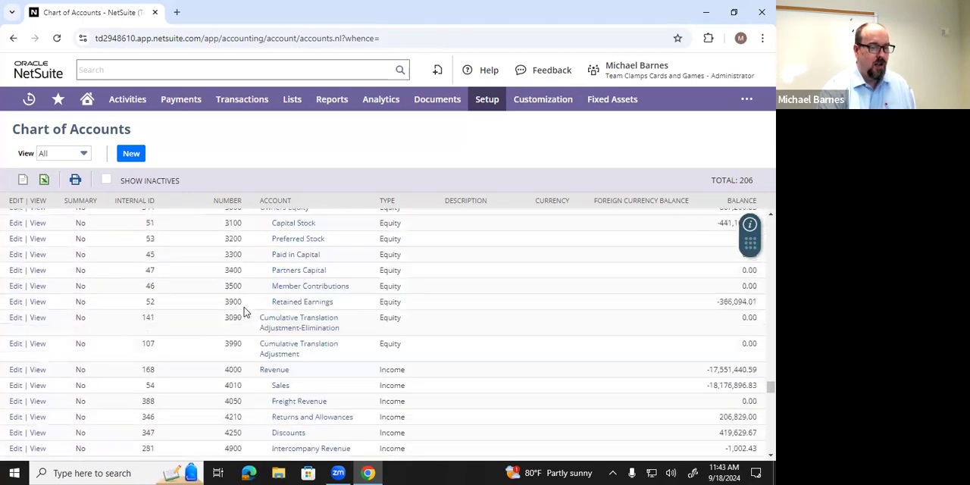
{"action": "scroll", "coordinate": [244, 311], "scroll_direction": "up", "scroll_amount": 10}
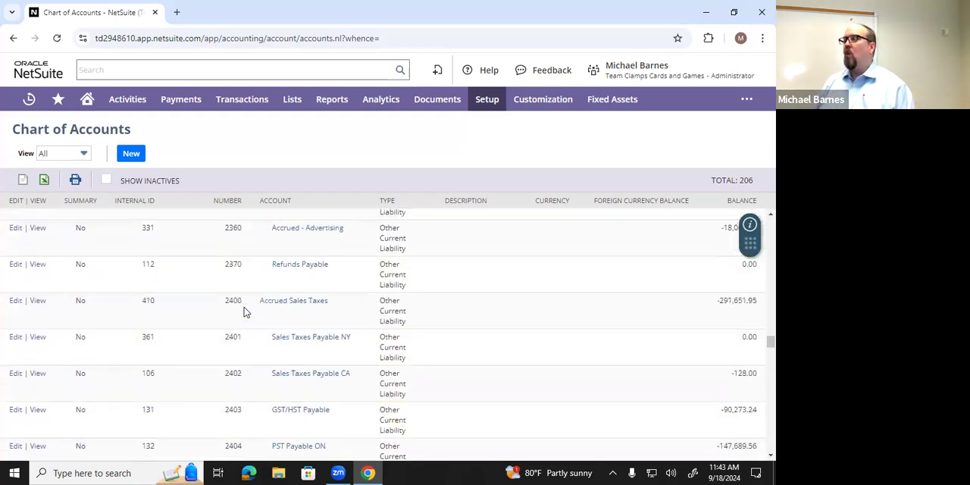
{"action": "scroll", "coordinate": [244, 311], "scroll_direction": "up", "scroll_amount": 3}
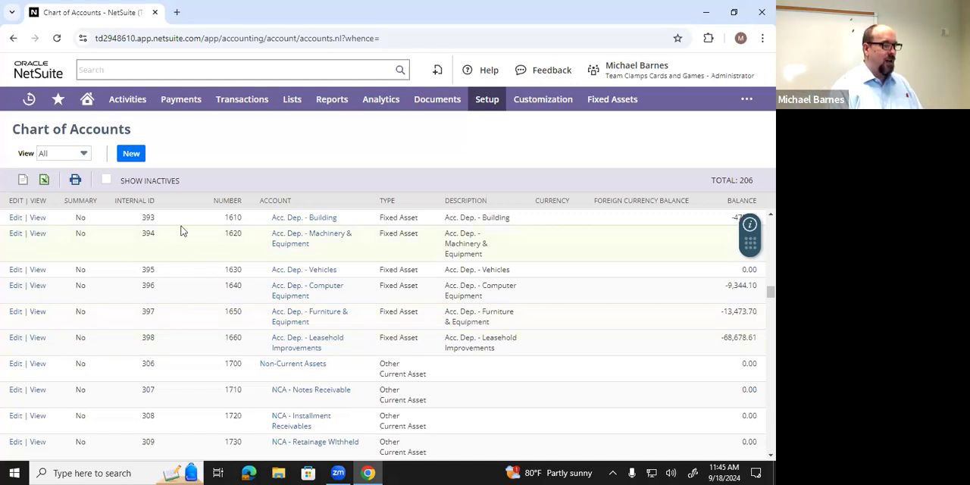
{"action": "left_click", "coordinate": [134, 158]}
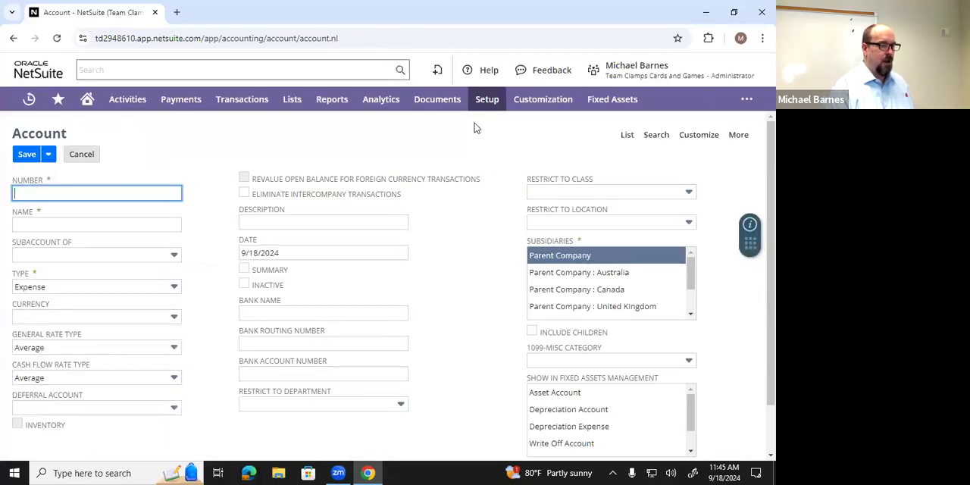
{"action": "mouse_move", "coordinate": [479, 108]}
{"action": "mouse_move", "coordinate": [483, 150]}
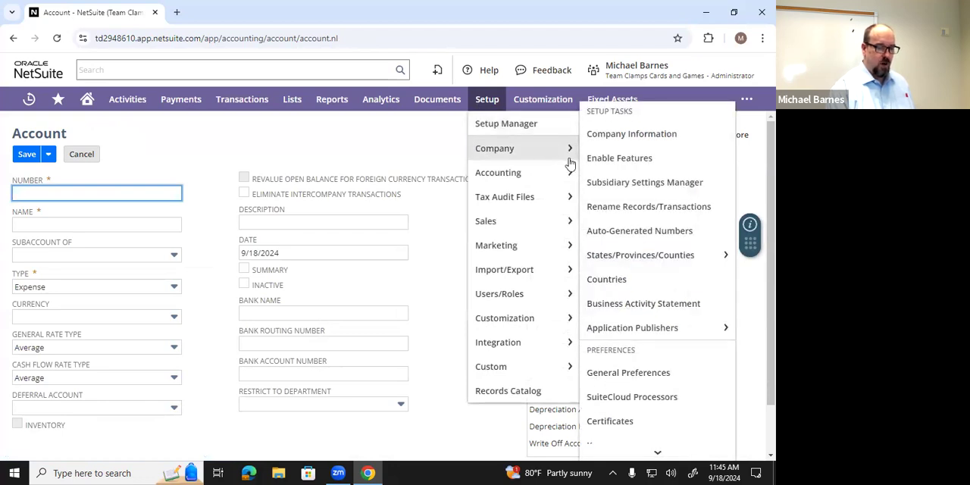
{"action": "mouse_move", "coordinate": [549, 176]}
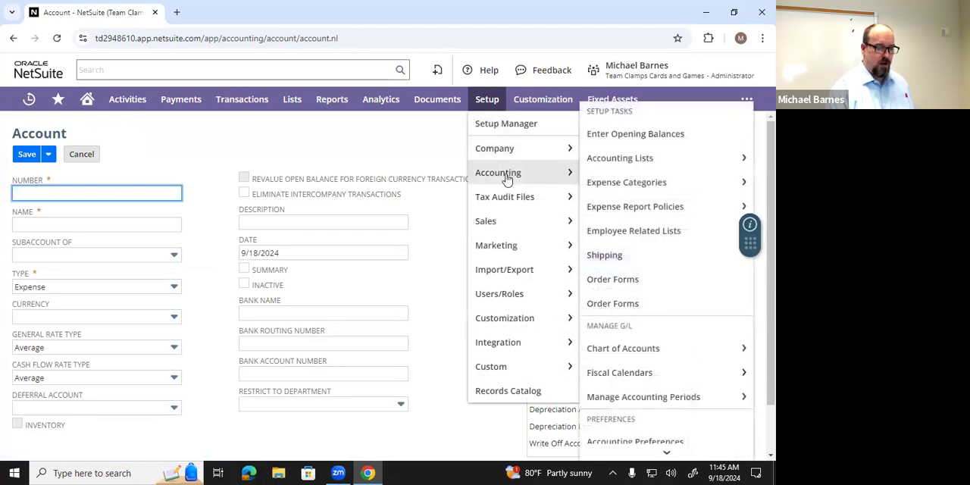
{"action": "left_click", "coordinate": [614, 351]}
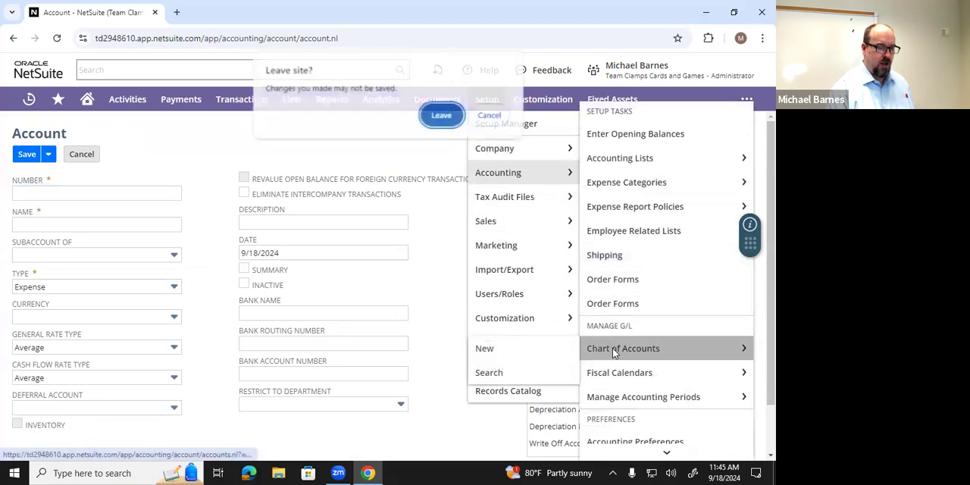
{"action": "left_click", "coordinate": [440, 115]}
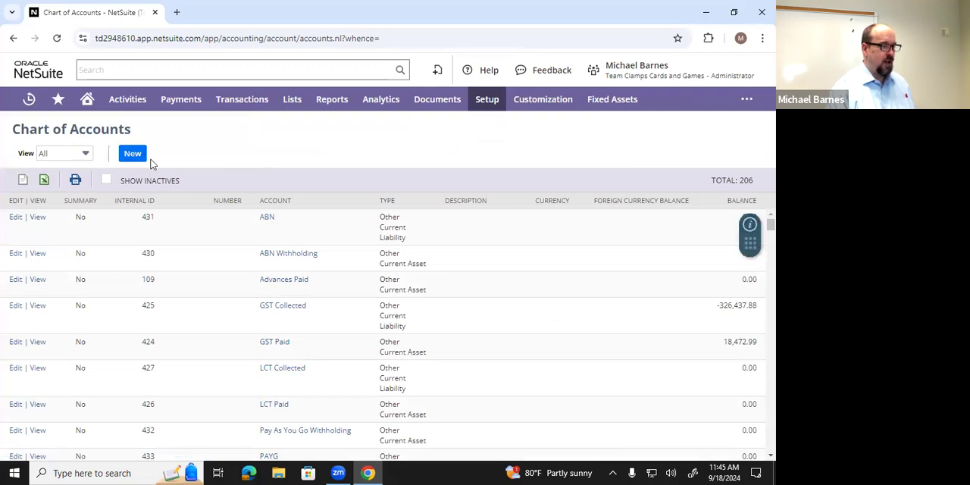
- Start a new account numbered 1522 and name it Automobiles
{"action": "left_click", "coordinate": [135, 155]}
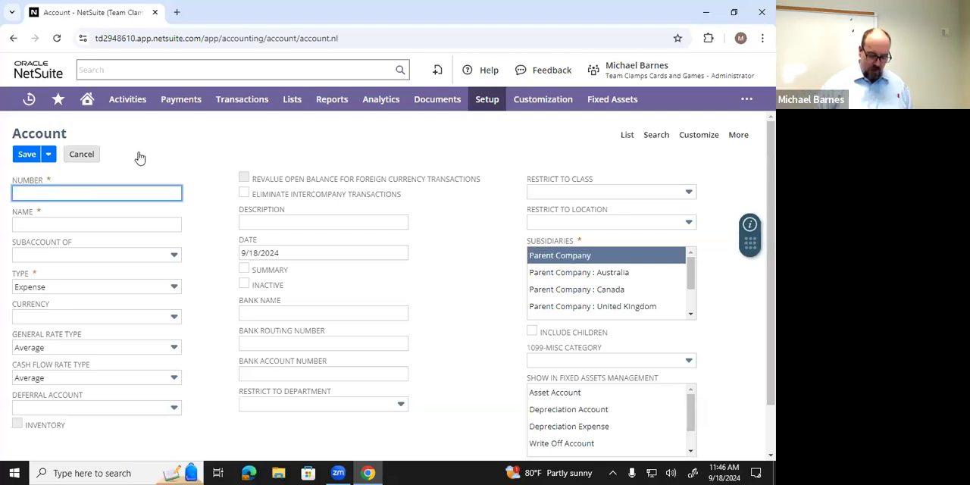
{"action": "type", "text": "1522"}
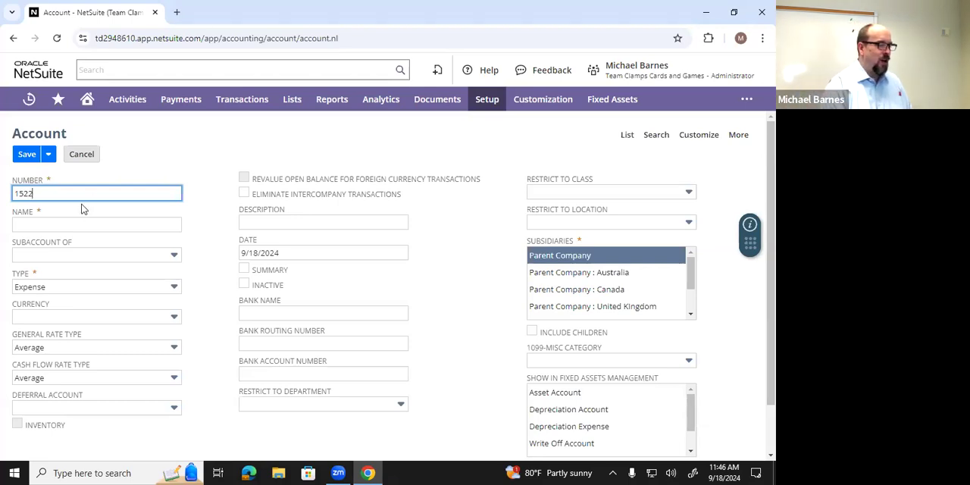
{"action": "left_click", "coordinate": [67, 222]}
{"action": "left_click", "coordinate": [102, 253]}
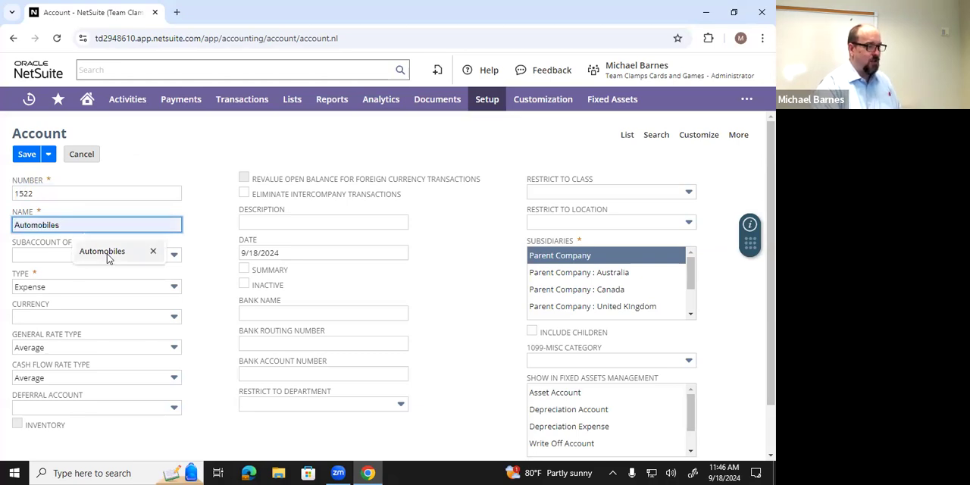
{"action": "left_click", "coordinate": [109, 258]}
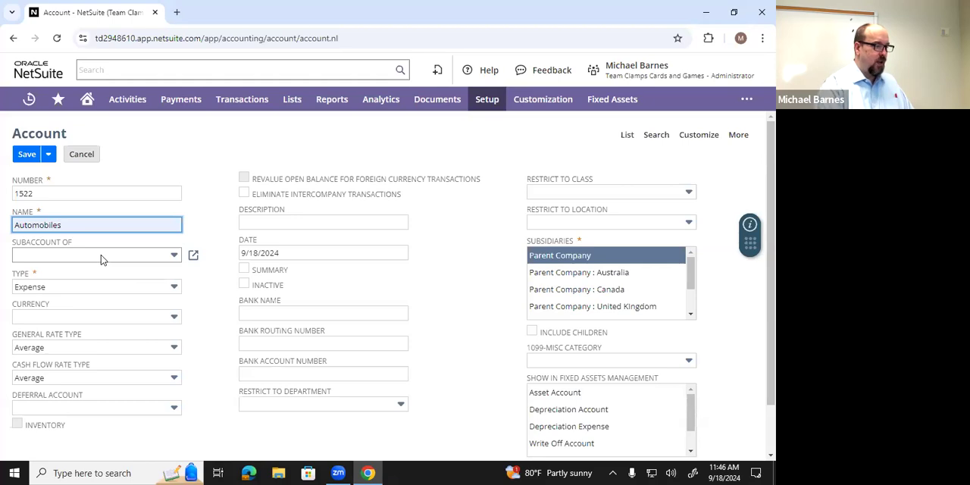
- Make the new account a subaccount of 1520 Property Plant and Equipment : PPE – Machinery & Equipment
{"action": "left_click", "coordinate": [103, 260]}
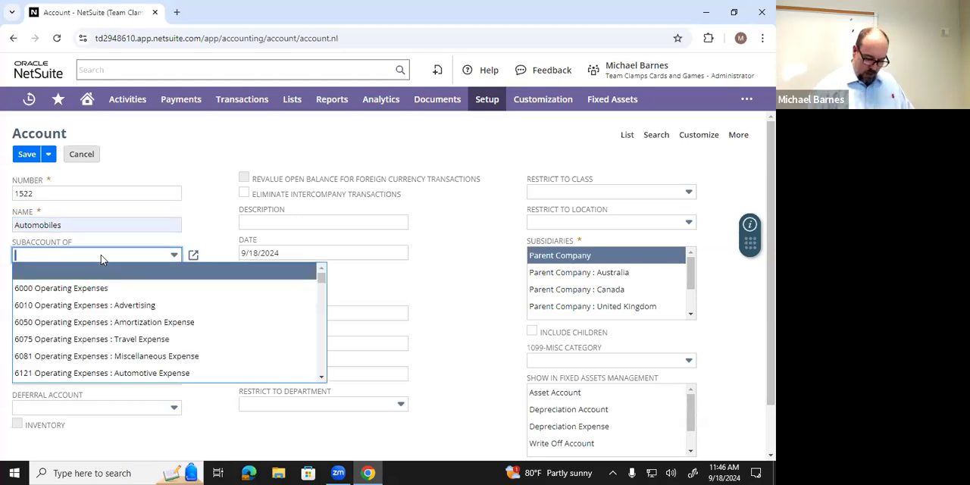
{"action": "type", "text": "152"}
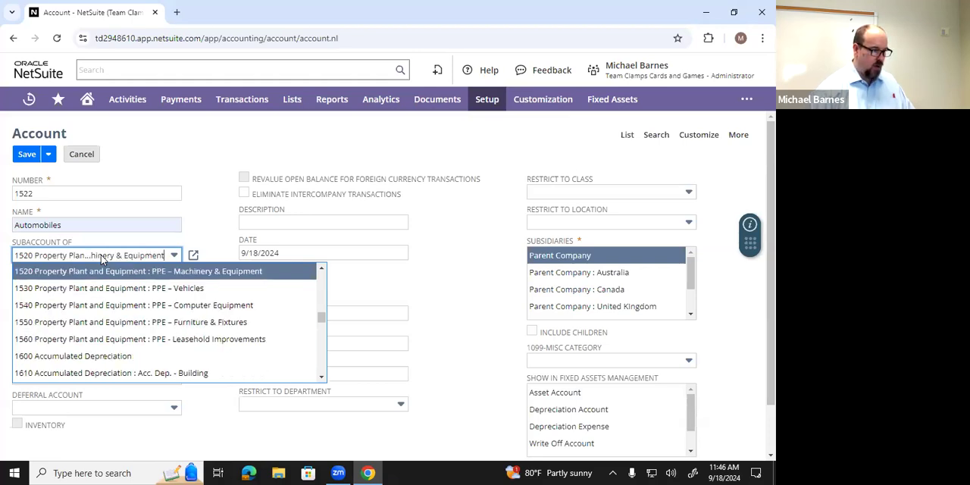
{"action": "left_click", "coordinate": [152, 276]}
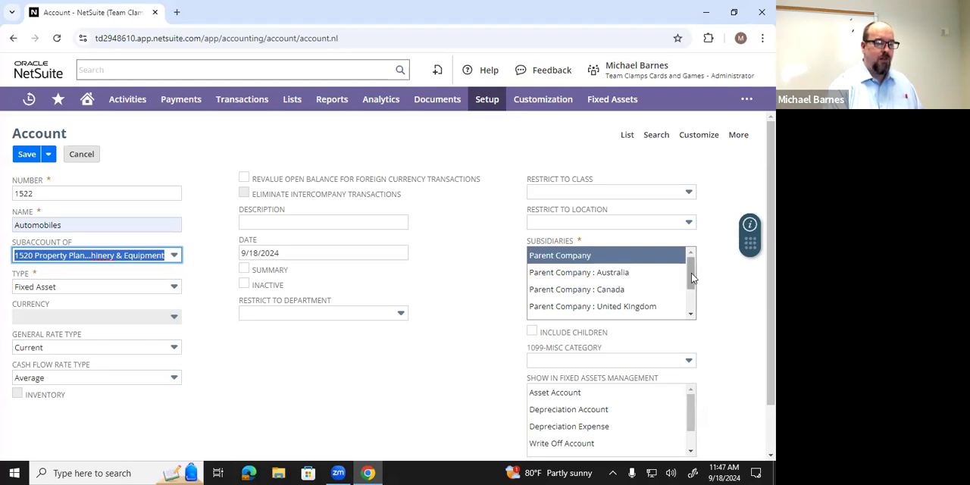
- Assign the Automobiles account to the United States - West subsidiary, save it, and check its place among the fixed asset accounts
{"action": "left_click_drag", "start_coordinate": [692, 278], "coordinate": [693, 298]}
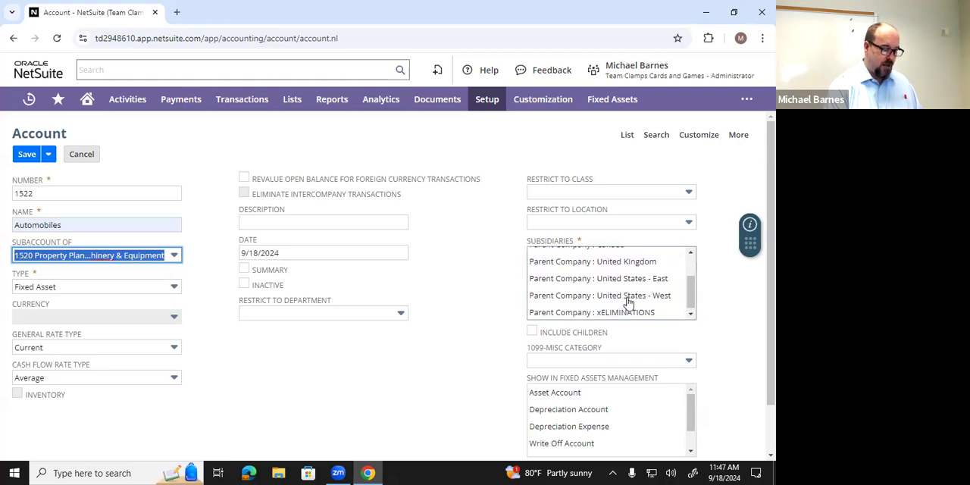
{"action": "left_click", "coordinate": [629, 303]}
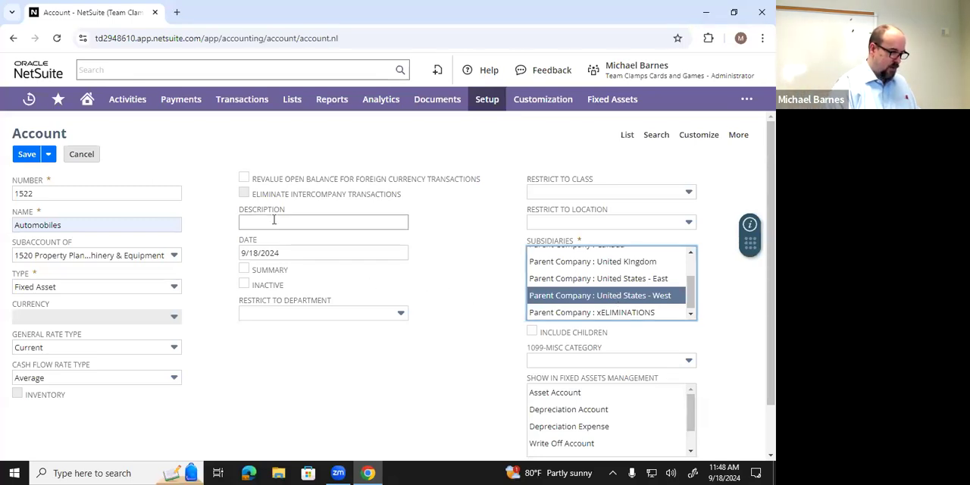
{"action": "left_click", "coordinate": [34, 162]}
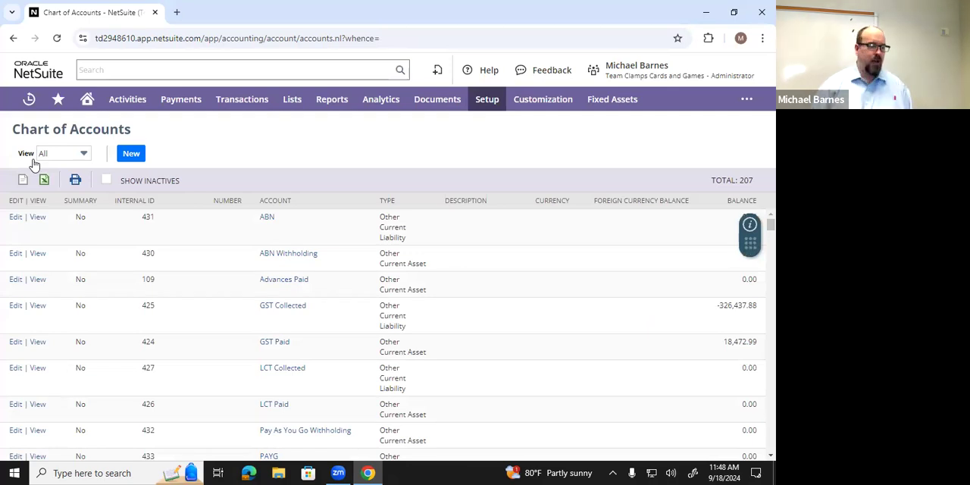
{"action": "scroll", "coordinate": [296, 369], "scroll_direction": "down", "scroll_amount": 10}
{"action": "scroll", "coordinate": [296, 346], "scroll_direction": "down", "scroll_amount": 5}
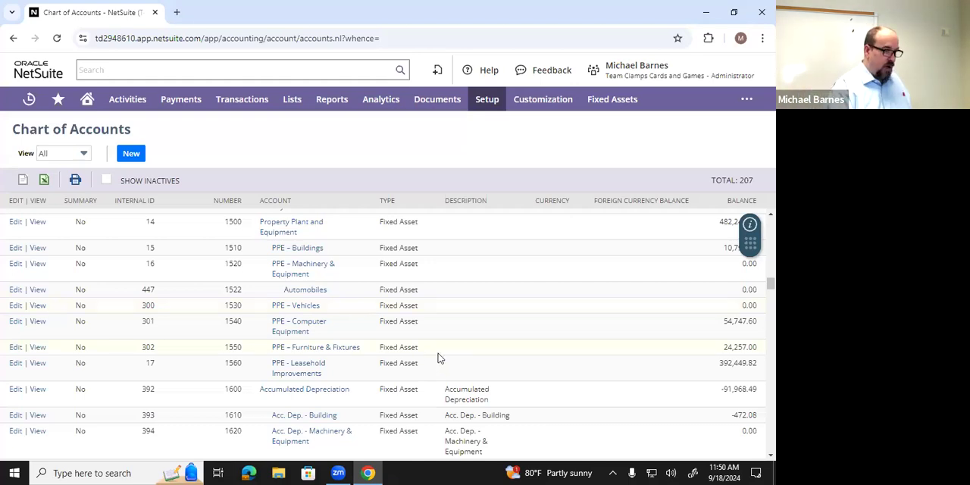
- Start a new journal entry for the United States - West subsidiary
{"action": "mouse_move", "coordinate": [233, 105]}
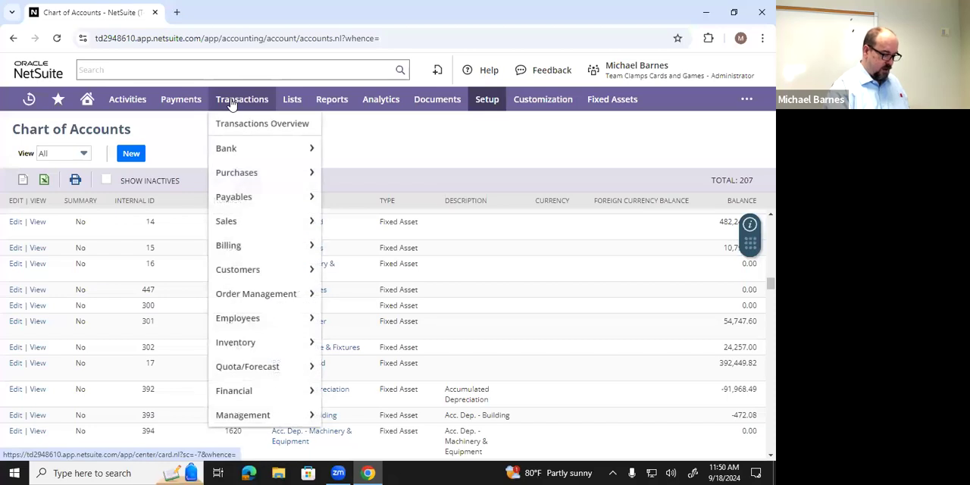
{"action": "mouse_move", "coordinate": [237, 263]}
{"action": "mouse_move", "coordinate": [239, 395]}
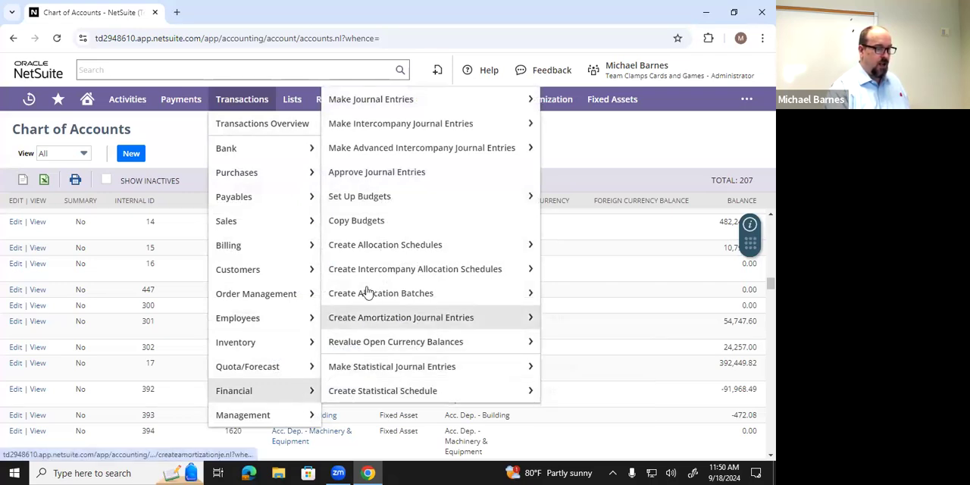
{"action": "mouse_move", "coordinate": [388, 108]}
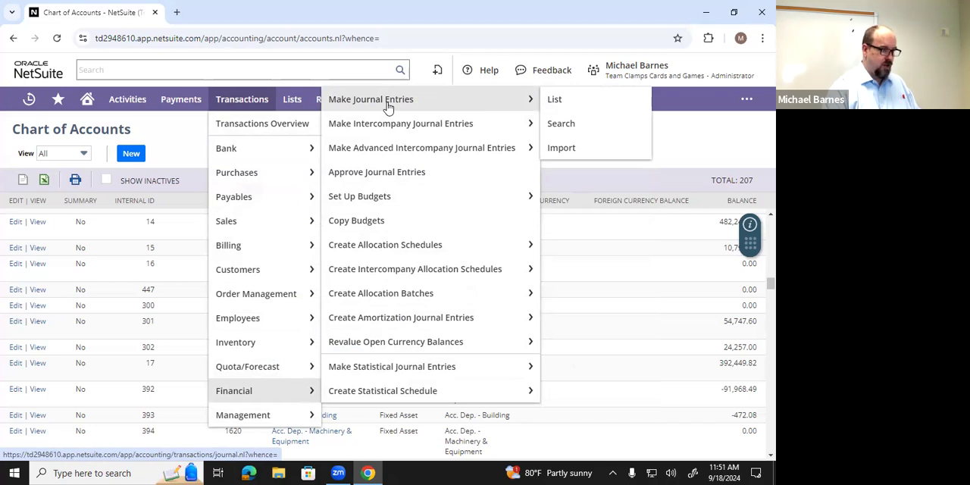
{"action": "left_click", "coordinate": [388, 106]}
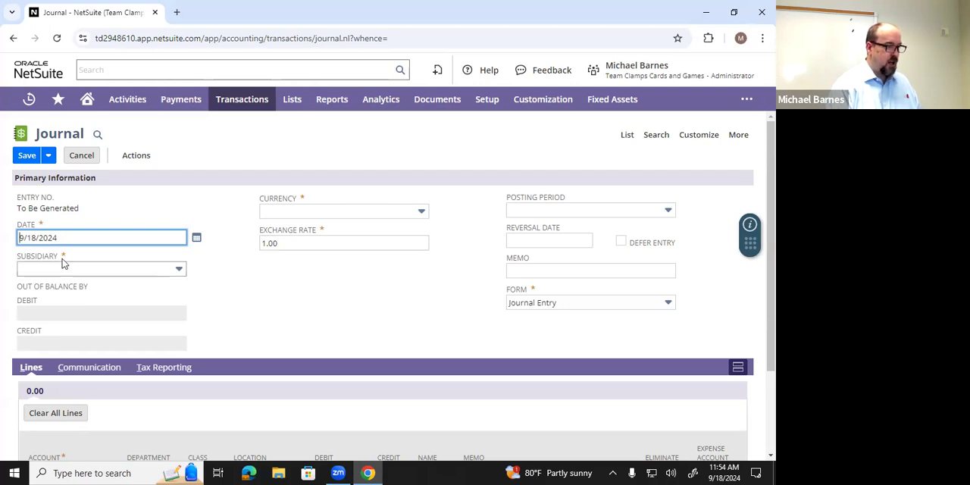
{"action": "left_click", "coordinate": [178, 272]}
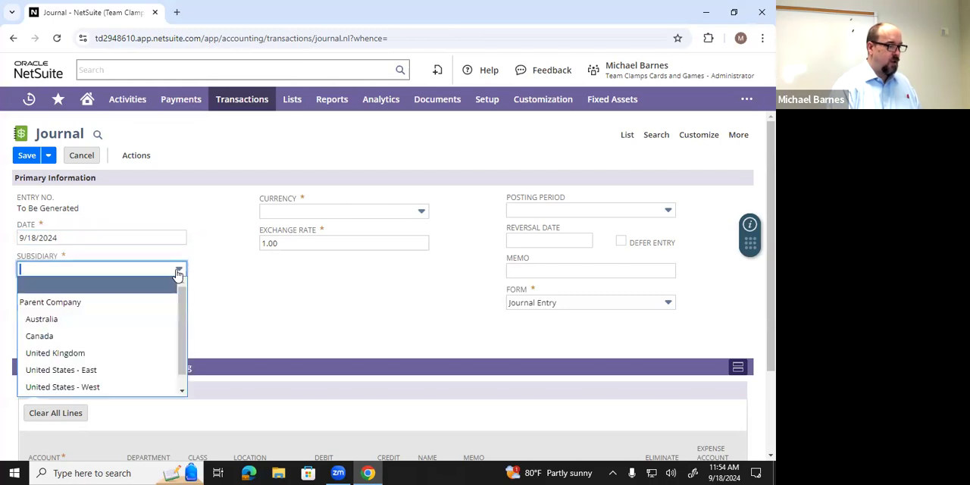
{"action": "scroll", "coordinate": [159, 288], "scroll_direction": "down", "scroll_amount": 1}
{"action": "left_click", "coordinate": [135, 326]}
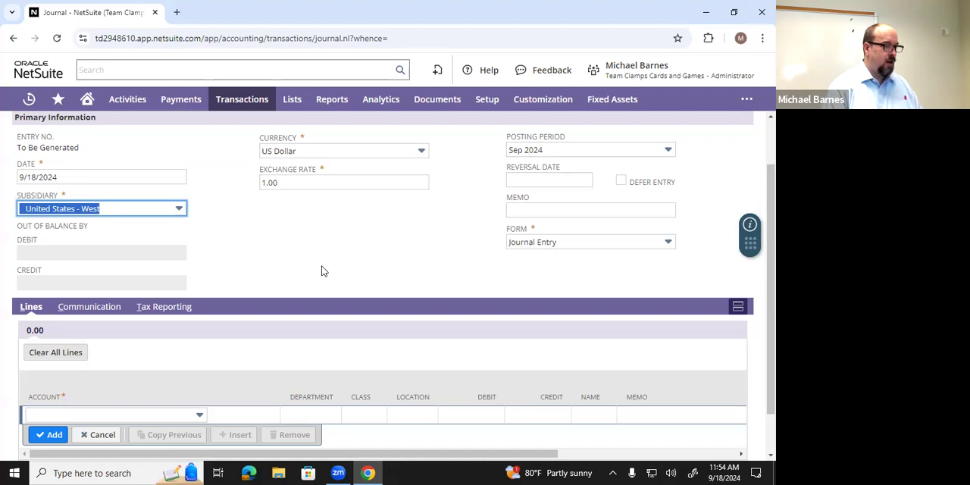
- Add a journal line debiting 200 to 6081 Operating Expenses : Miscellaneous Expense
{"action": "scroll", "coordinate": [321, 266], "scroll_direction": "down", "scroll_amount": 1}
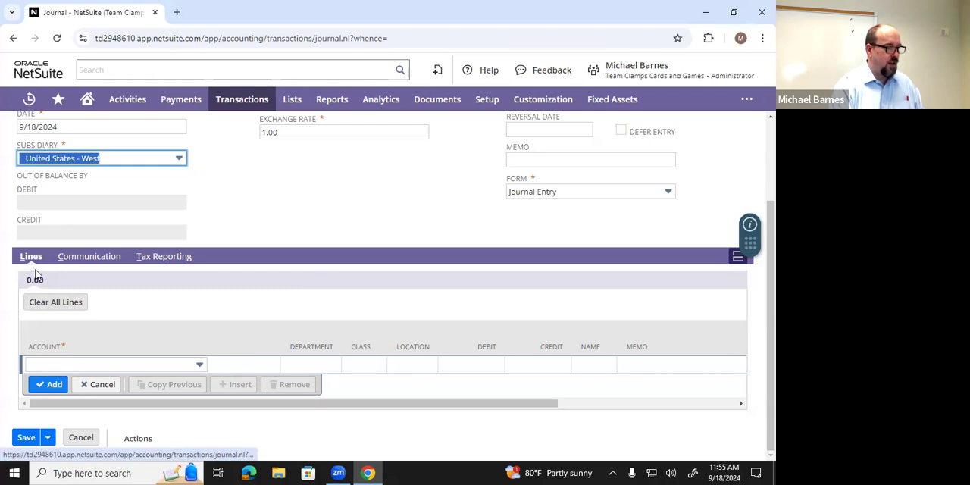
{"action": "left_click", "coordinate": [54, 368]}
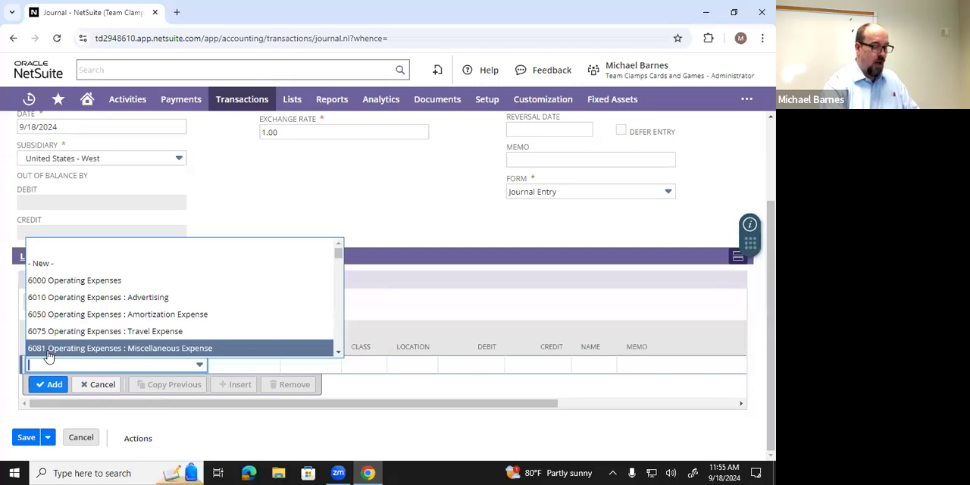
{"action": "left_click", "coordinate": [47, 351]}
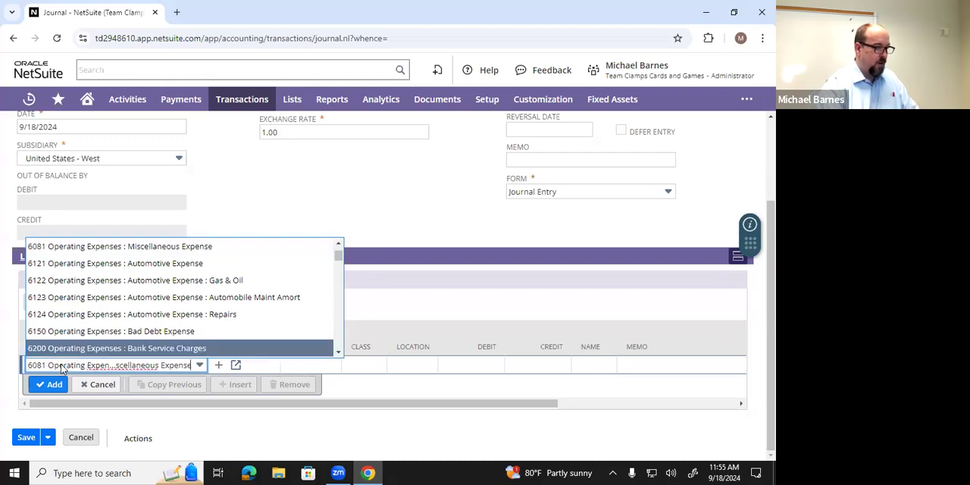
{"action": "left_click", "coordinate": [62, 368]}
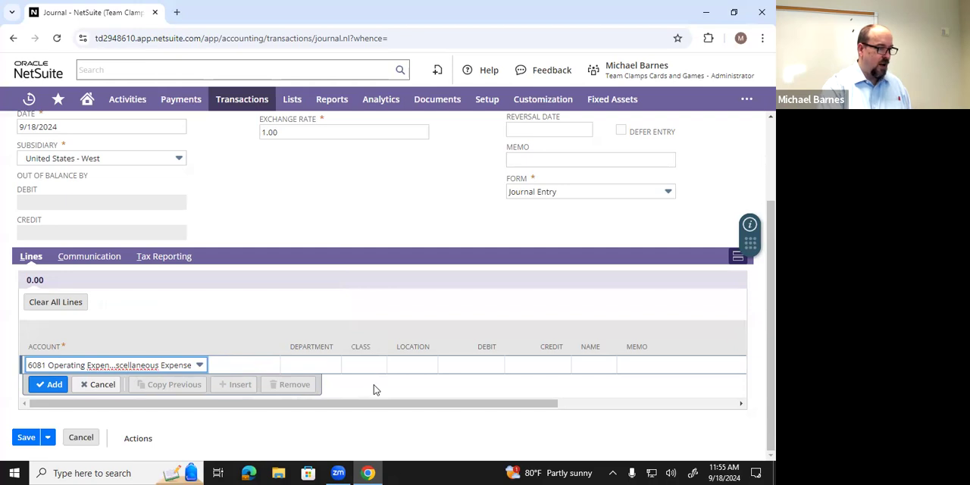
{"action": "key", "text": "Tab"}
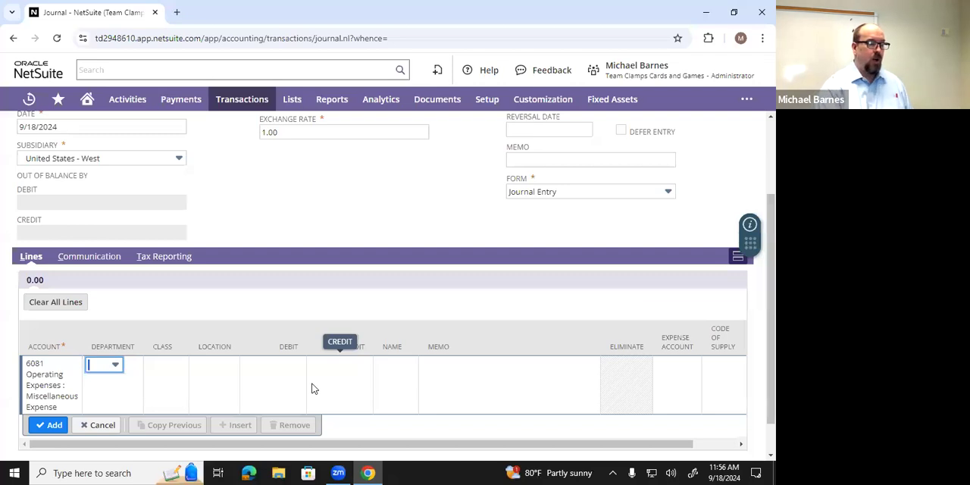
{"action": "left_click", "coordinate": [282, 366]}
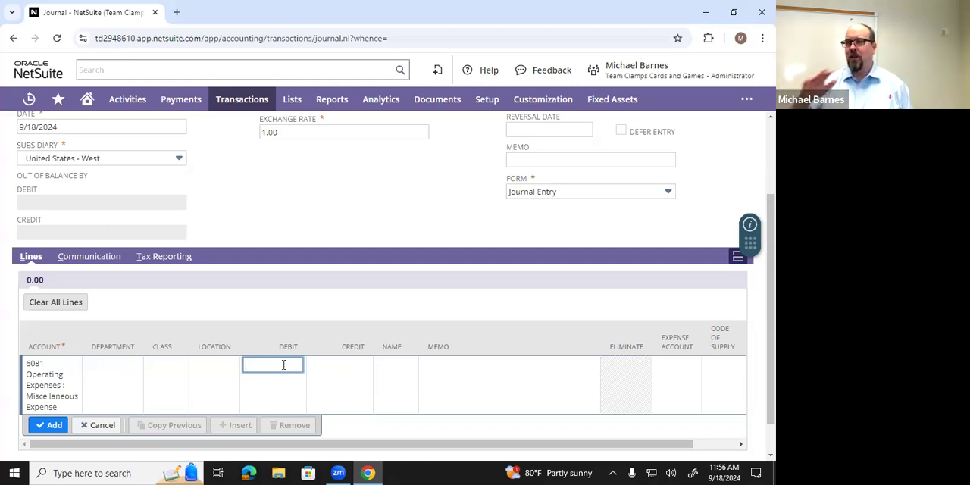
{"action": "type", "text": "200"}
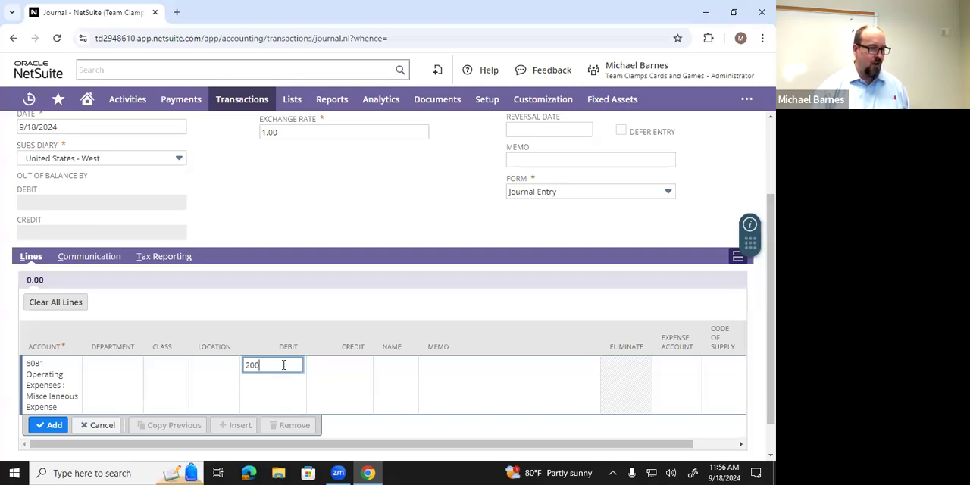
{"action": "key", "text": "Tab"}
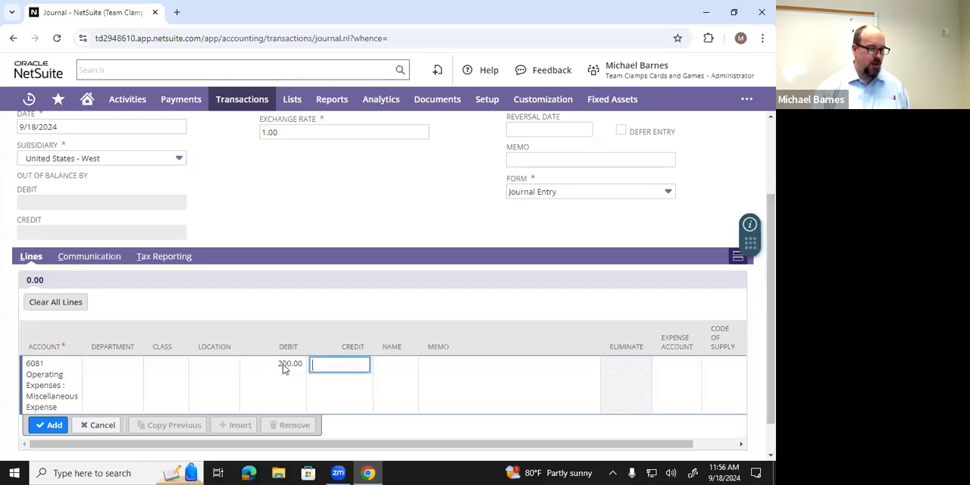
{"action": "left_click", "coordinate": [43, 432]}
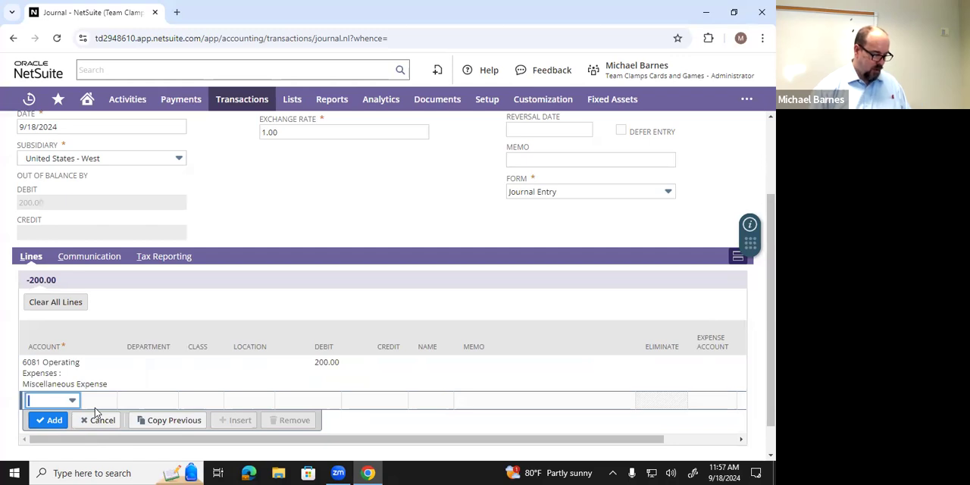
- Add a journal line crediting 200 to 1040 Cash : Petty Cash and save the journal entry
{"action": "type", "text": "1"}
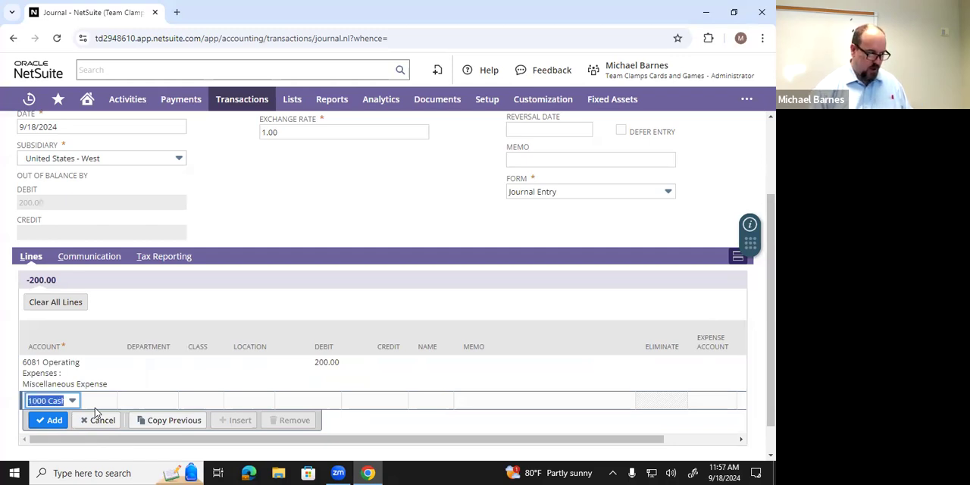
{"action": "type", "text": "04"}
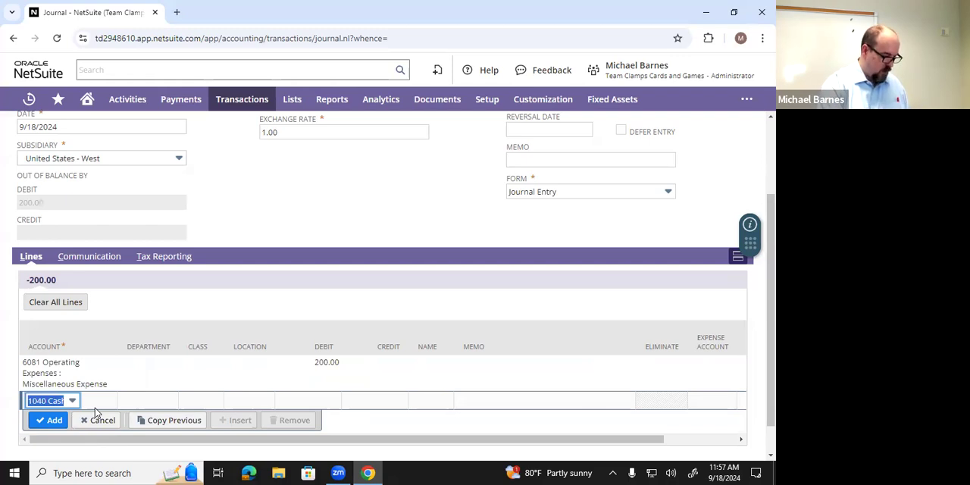
{"action": "key", "text": "Tab"}
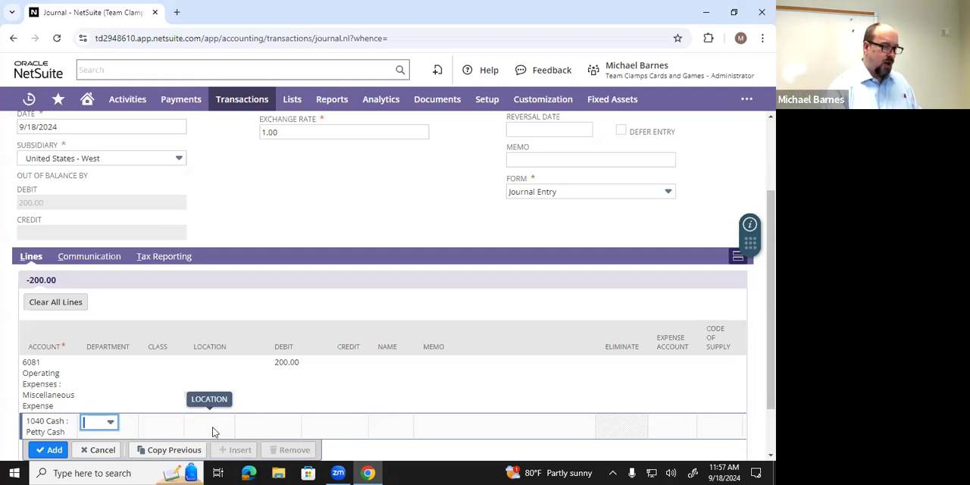
{"action": "key", "text": "Tab"}
{"action": "key", "text": "Tab"}
{"action": "key", "text": "Tab"}
{"action": "key", "text": "Tab"}
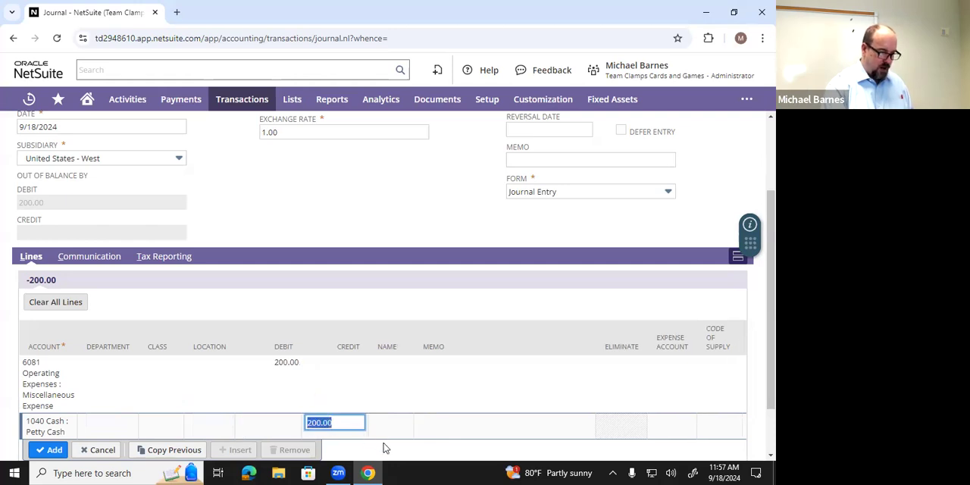
{"action": "scroll", "coordinate": [384, 447], "scroll_direction": "down", "scroll_amount": 2}
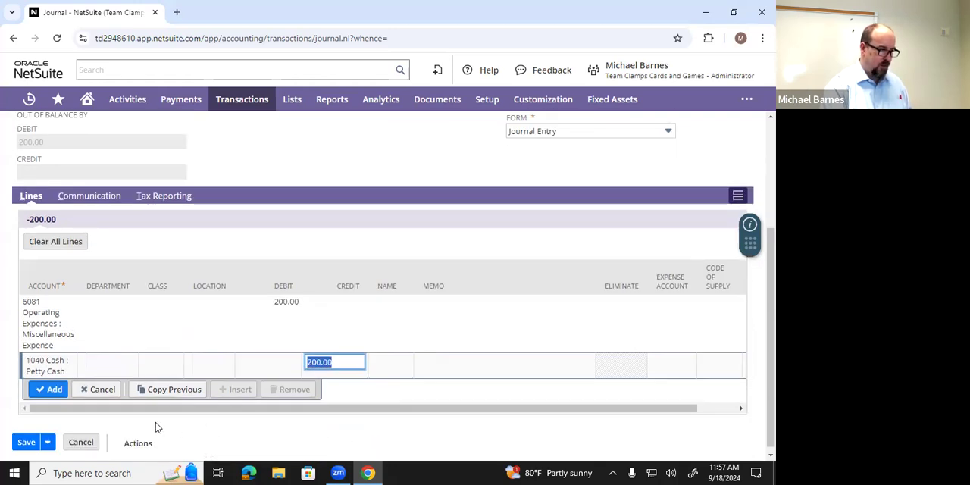
{"action": "left_click", "coordinate": [402, 371]}
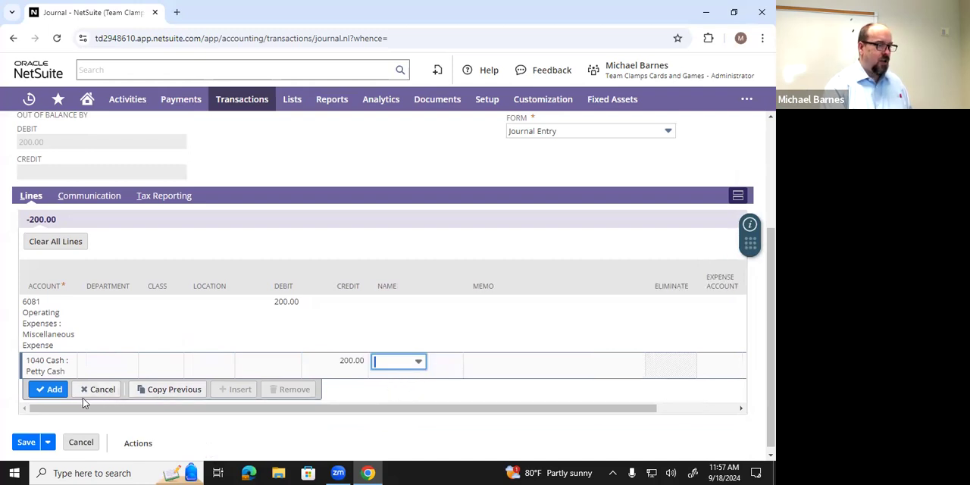
{"action": "left_click", "coordinate": [54, 399]}
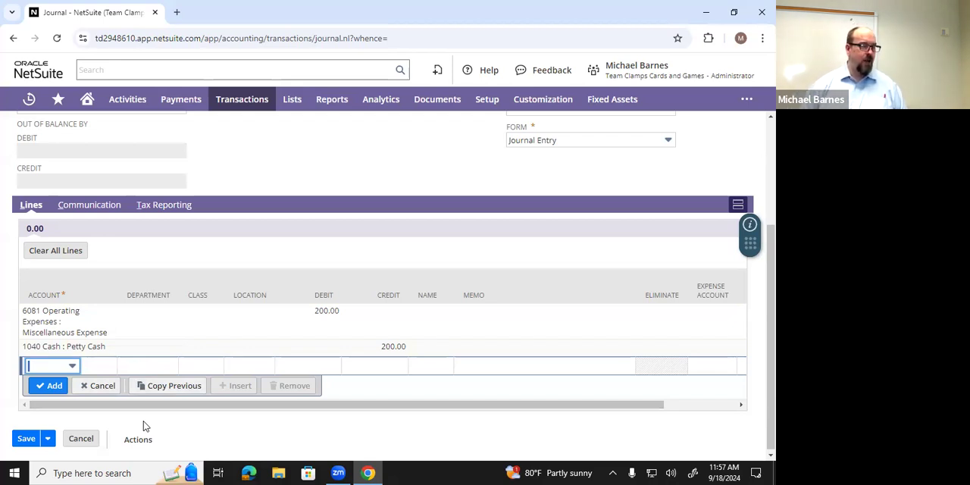
{"action": "left_click", "coordinate": [28, 440]}
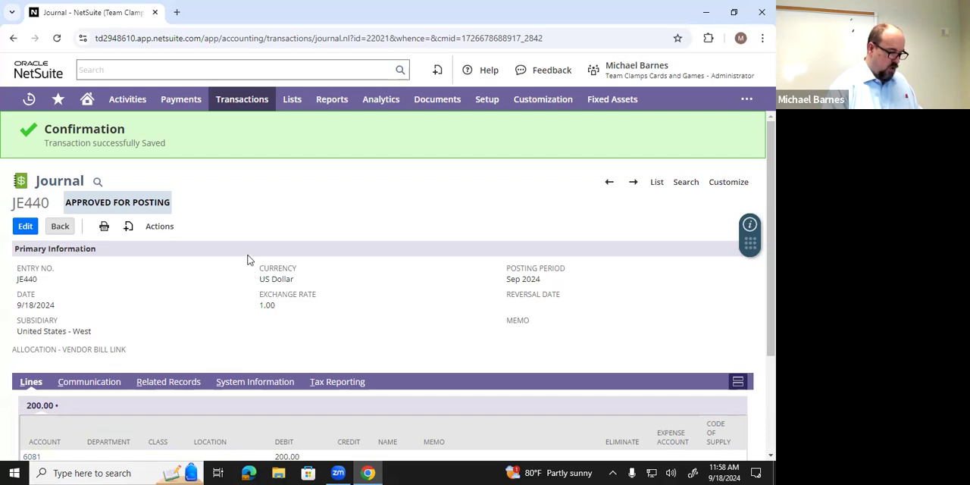
- Open the list of journal entries and find the newly saved entry at its end
{"action": "mouse_move", "coordinate": [243, 104]}
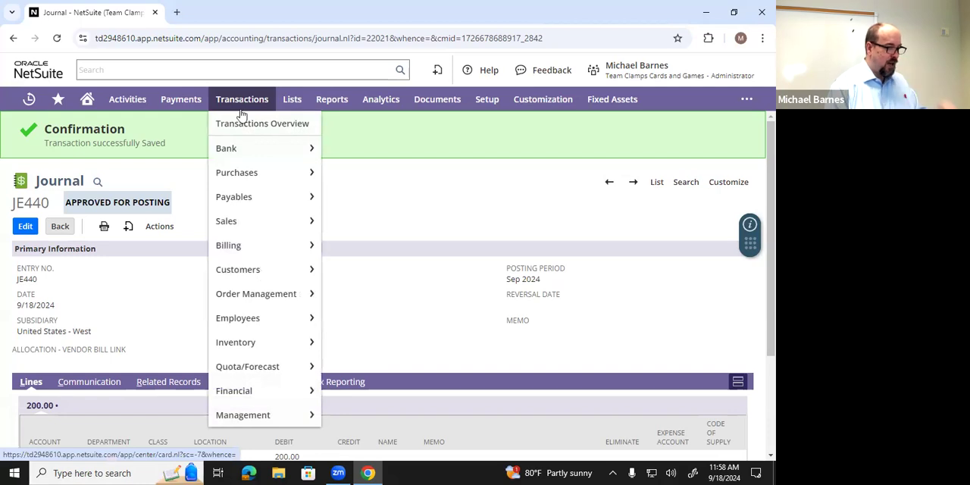
{"action": "mouse_move", "coordinate": [238, 391]}
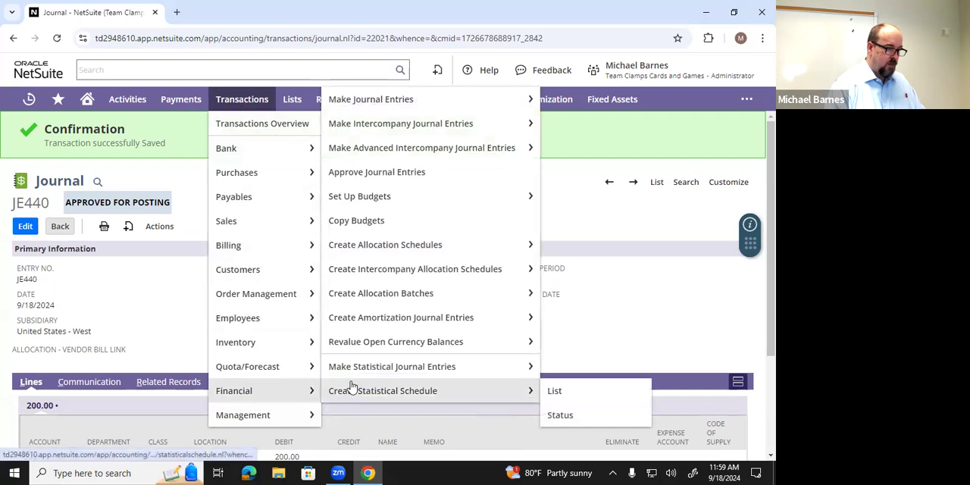
{"action": "mouse_move", "coordinate": [354, 373]}
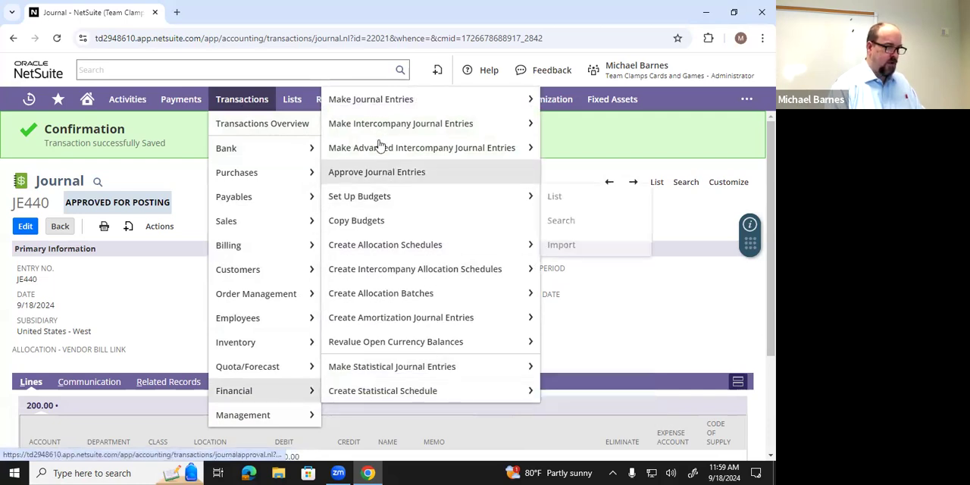
{"action": "mouse_move", "coordinate": [384, 106]}
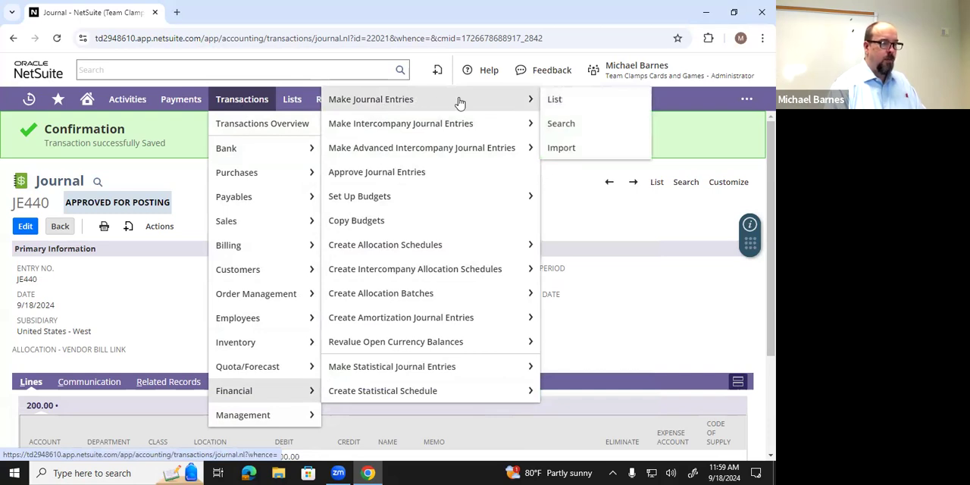
{"action": "left_click", "coordinate": [552, 101]}
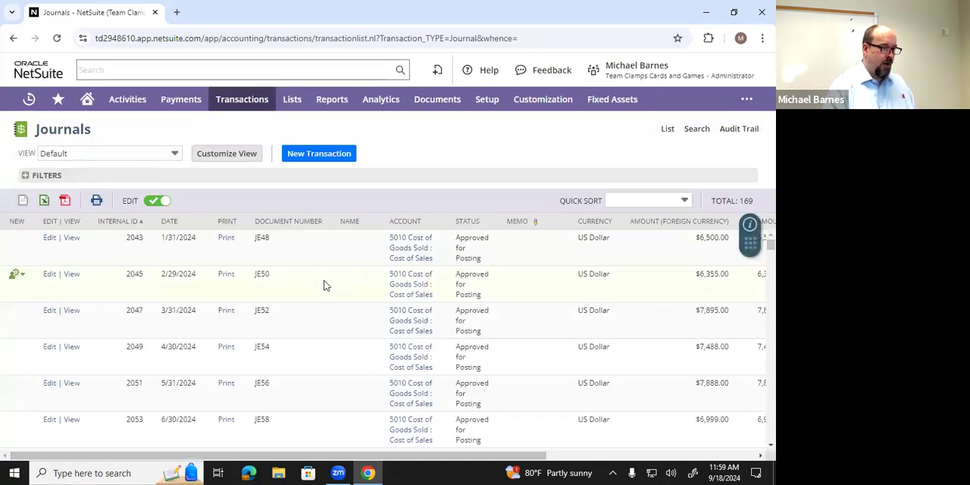
{"action": "left_click_drag", "start_coordinate": [770, 244], "coordinate": [758, 457]}
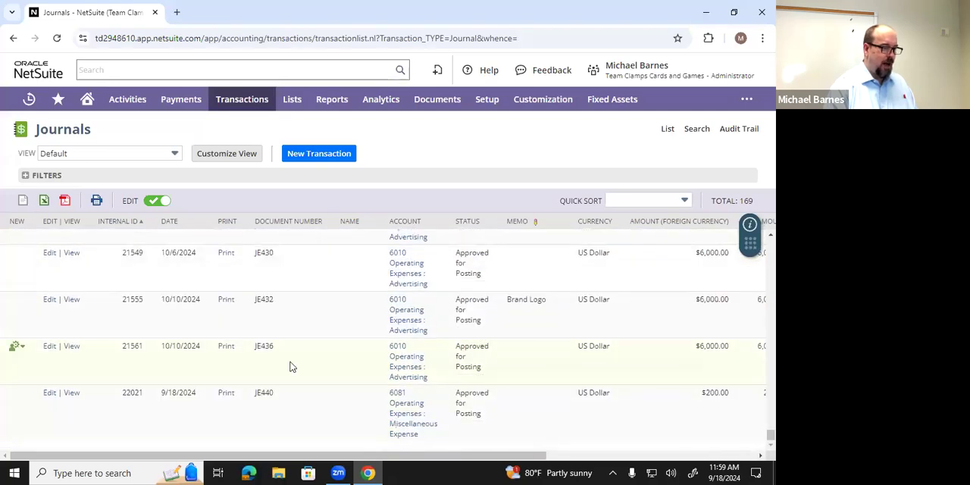
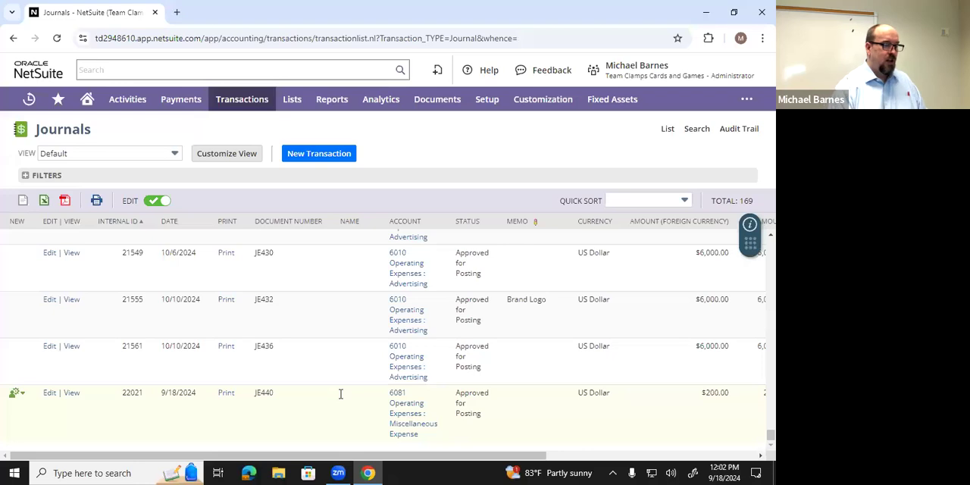
- Run the Transaction Detail financial report and open it for customization
{"action": "left_click", "coordinate": [17, 394]}
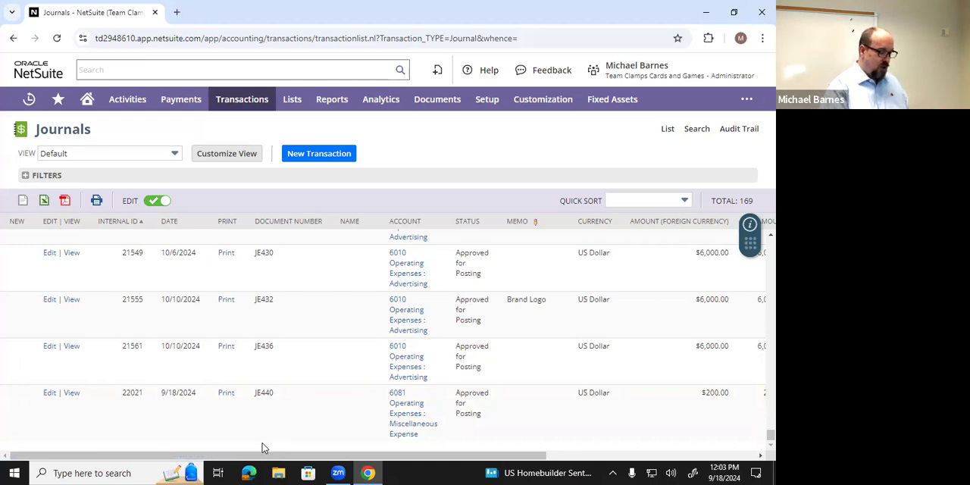
{"action": "mouse_move", "coordinate": [329, 109]}
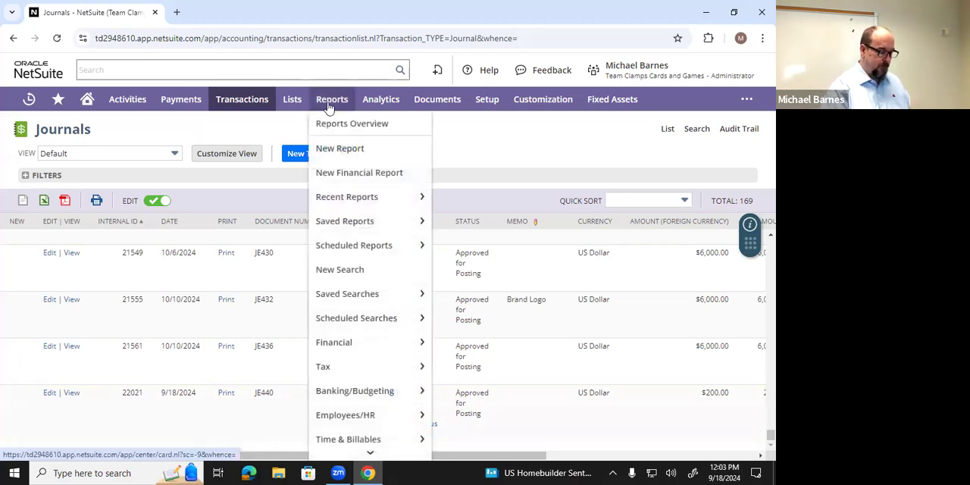
{"action": "mouse_move", "coordinate": [341, 345]}
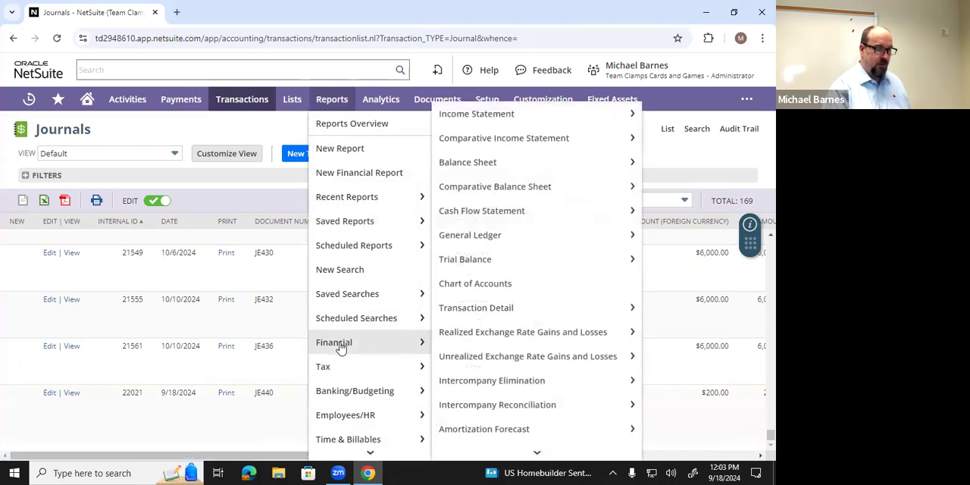
{"action": "mouse_move", "coordinate": [458, 314]}
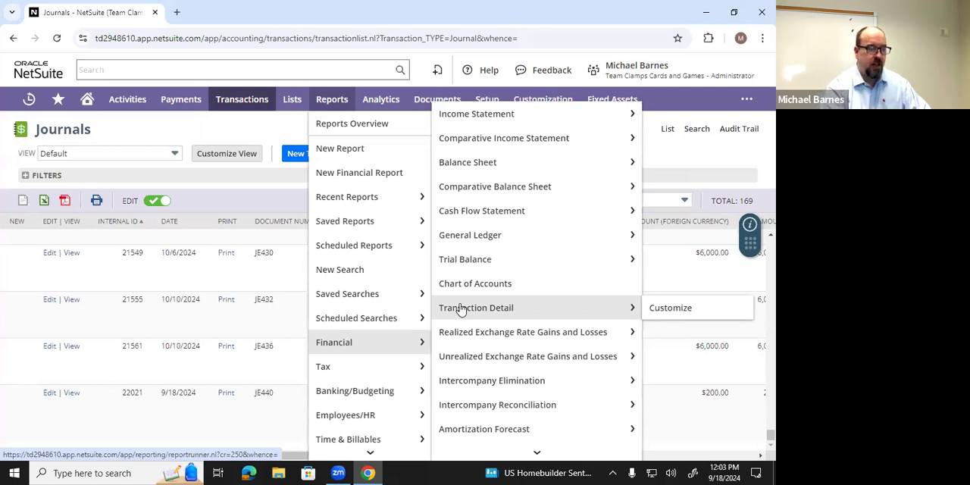
{"action": "left_click", "coordinate": [476, 309]}
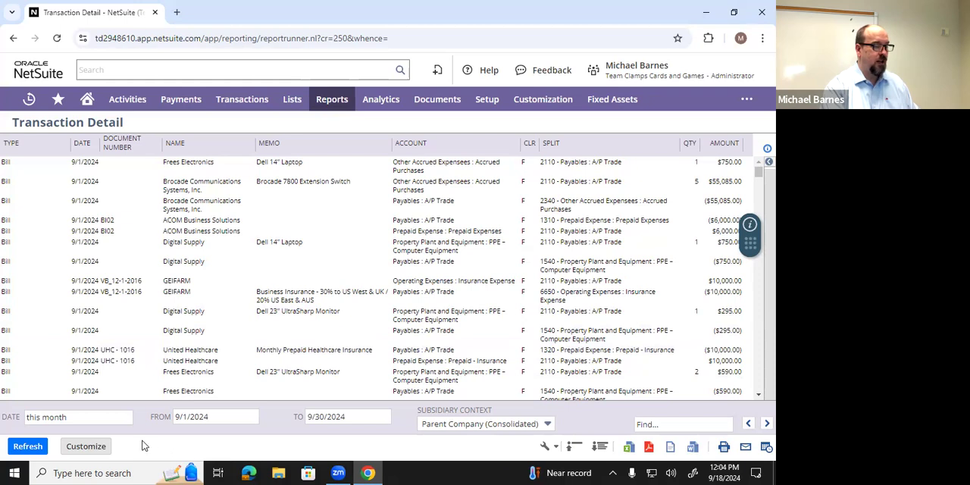
{"action": "left_click", "coordinate": [89, 448]}
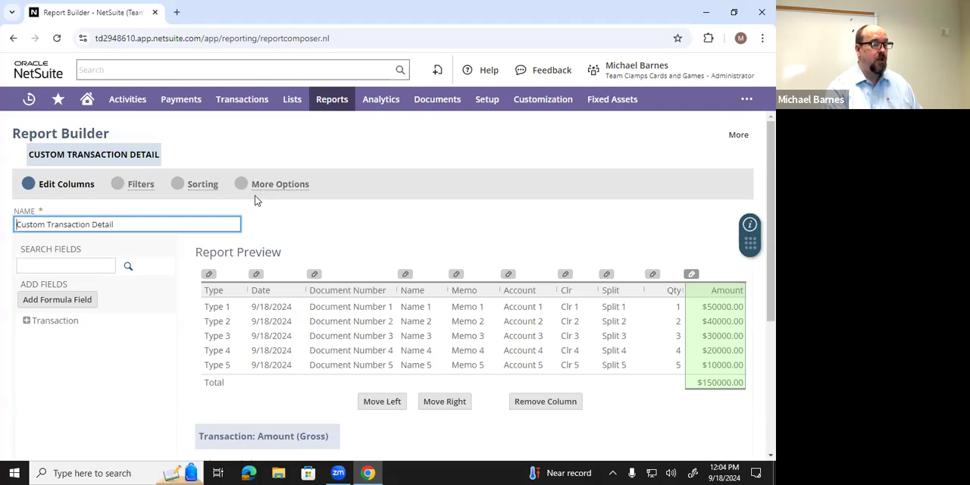
- Add the Transaction component's Document Number field as a new filter in the report customization
{"action": "left_click", "coordinate": [133, 187]}
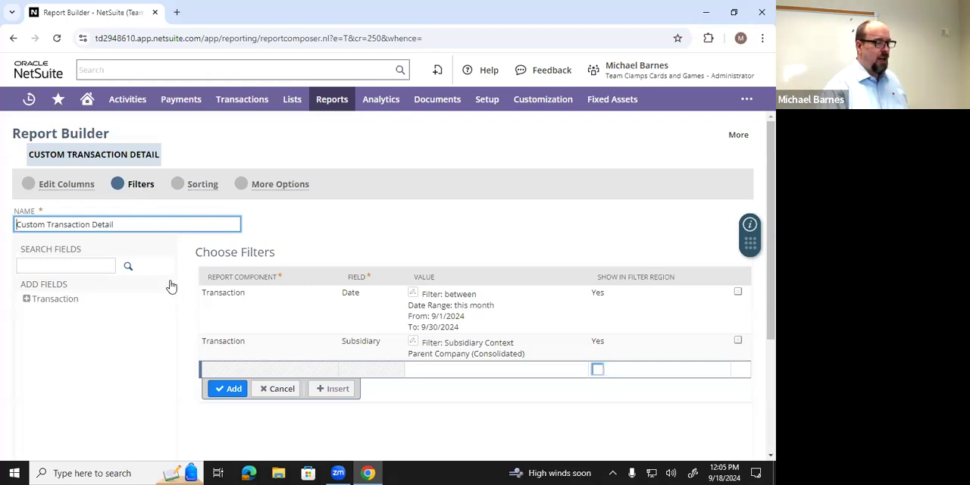
{"action": "left_click", "coordinate": [25, 300]}
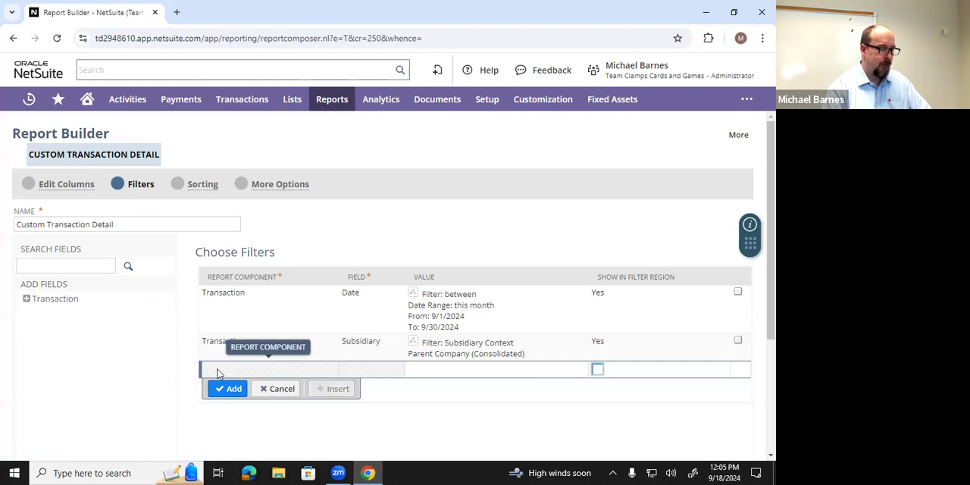
{"action": "left_click", "coordinate": [34, 301]}
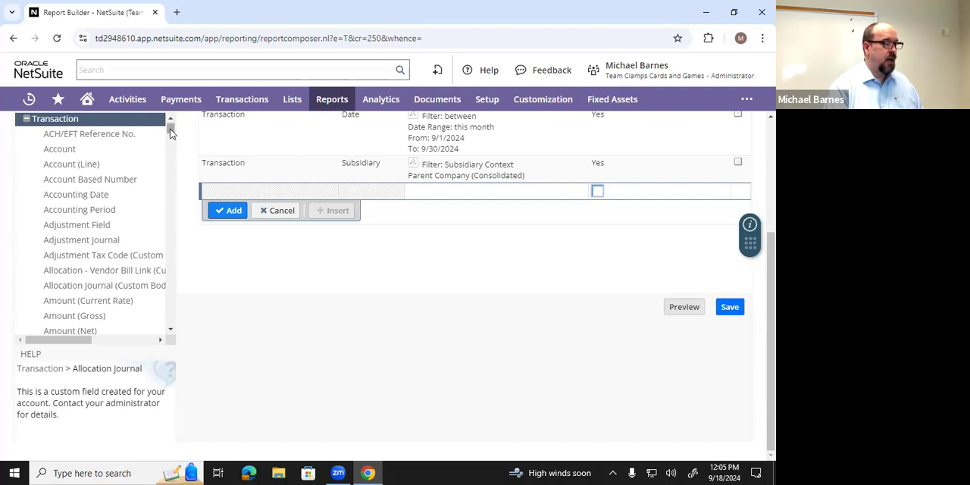
{"action": "mouse_move", "coordinate": [171, 133]}
{"action": "left_mouse_down"}
{"action": "mouse_move", "coordinate": [172, 317]}
{"action": "mouse_move", "coordinate": [156, 128]}
{"action": "left_mouse_up"}
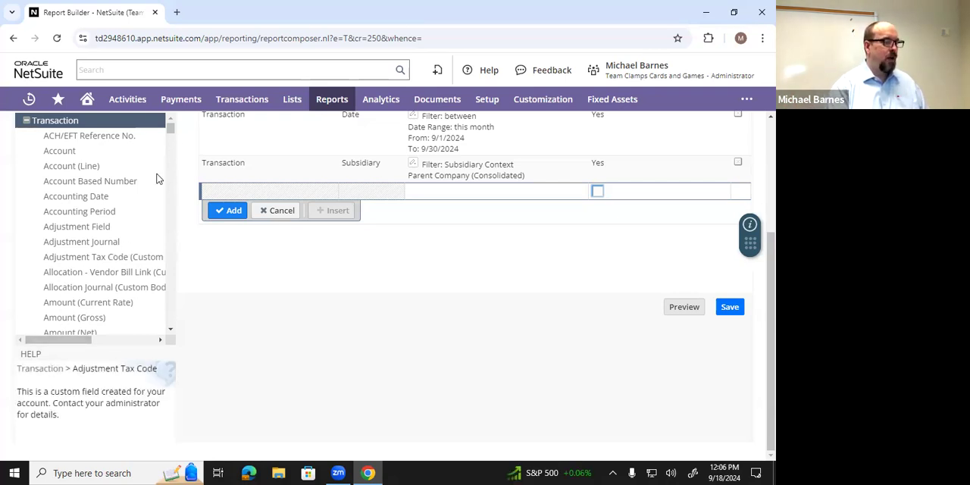
{"action": "scroll", "coordinate": [149, 190], "scroll_direction": "down", "scroll_amount": 1}
{"action": "scroll", "coordinate": [148, 189], "scroll_direction": "down", "scroll_amount": 15}
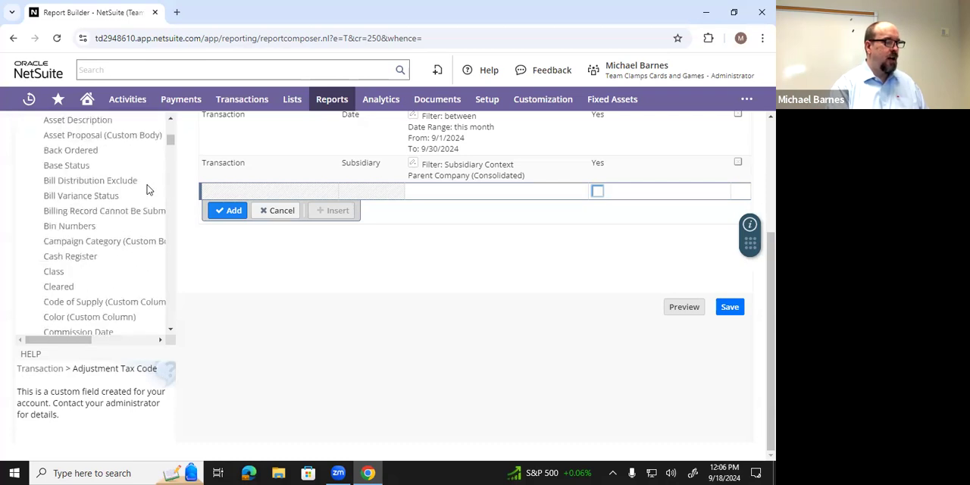
{"action": "scroll", "coordinate": [149, 189], "scroll_direction": "down", "scroll_amount": 10}
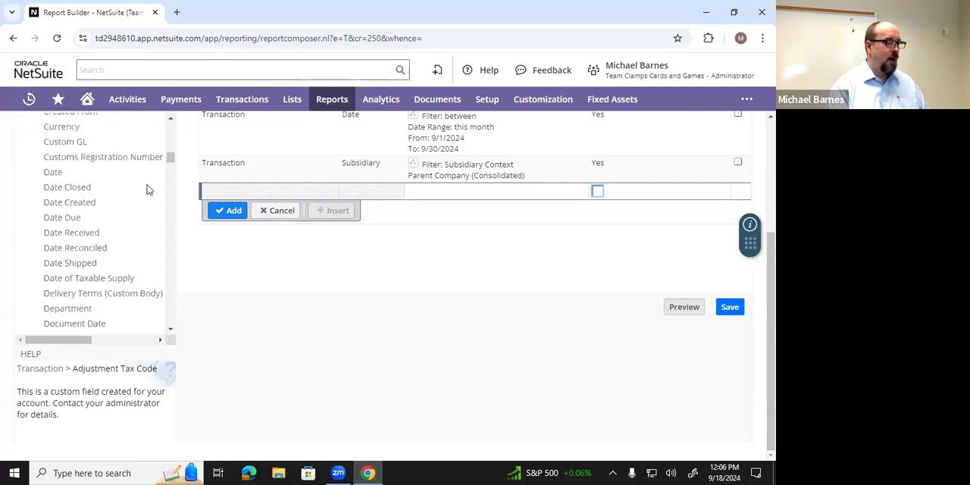
{"action": "scroll", "coordinate": [148, 189], "scroll_direction": "down", "scroll_amount": 4}
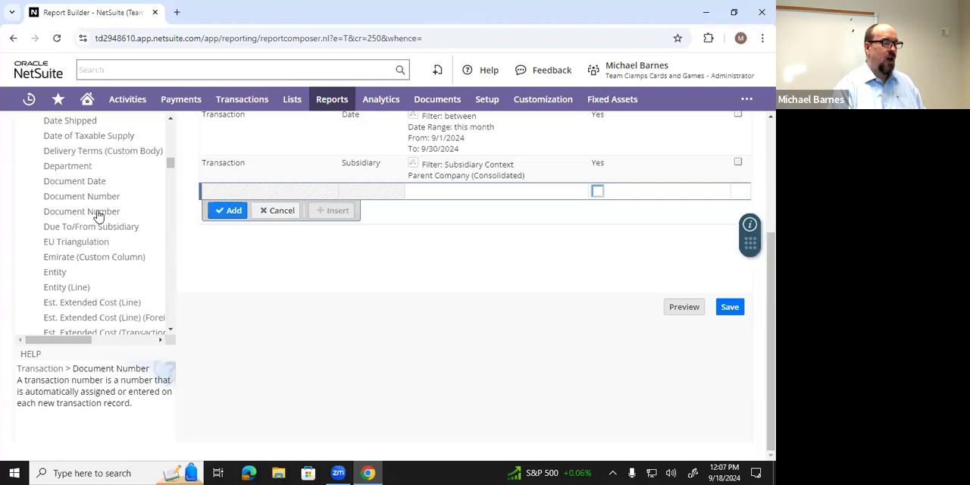
{"action": "left_click", "coordinate": [97, 213]}
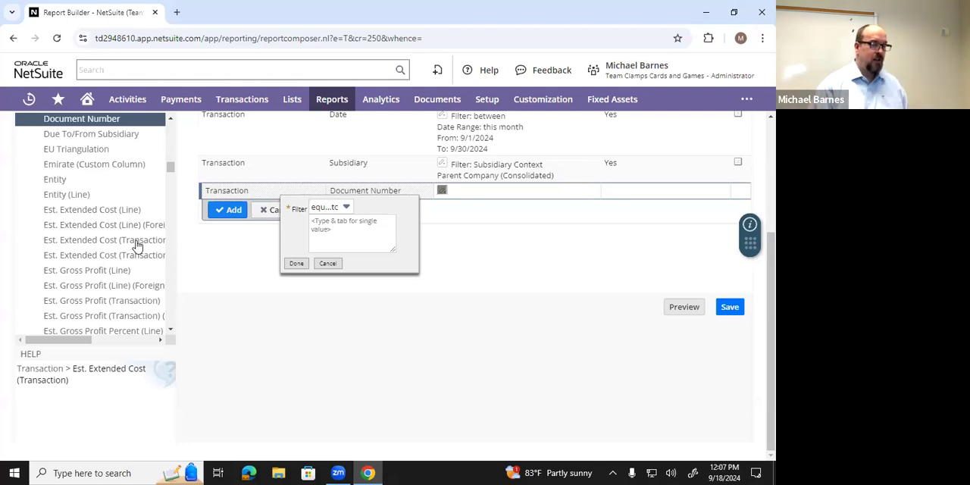
- Set the Document Number filter to equal to JE440 and preview the report
{"action": "left_click", "coordinate": [347, 208]}
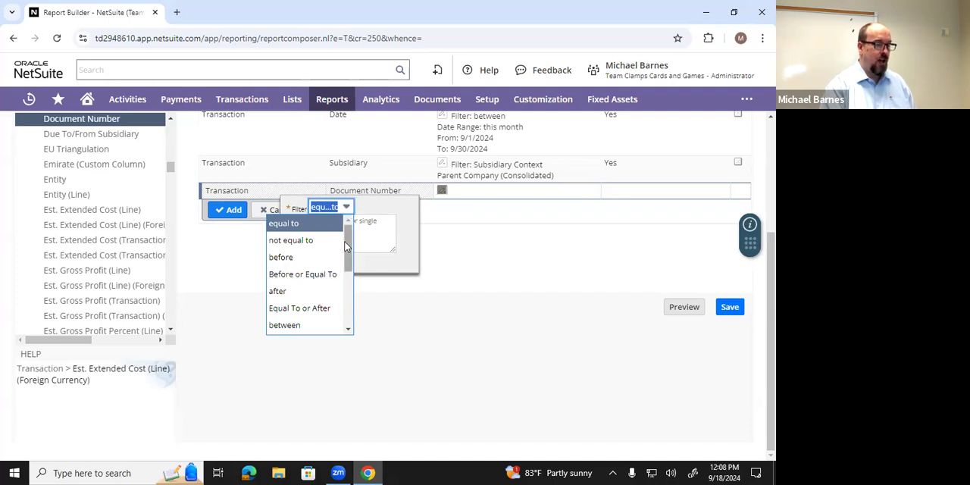
{"action": "scroll", "coordinate": [349, 227], "scroll_direction": "down", "scroll_amount": 2}
{"action": "scroll", "coordinate": [351, 234], "scroll_direction": "up", "scroll_amount": 2}
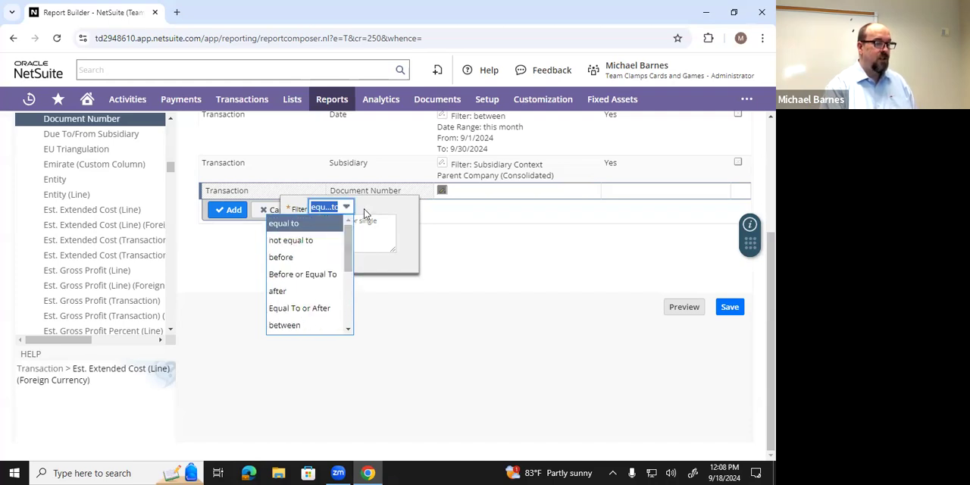
{"action": "left_click", "coordinate": [366, 210]}
{"action": "left_click", "coordinate": [335, 227]}
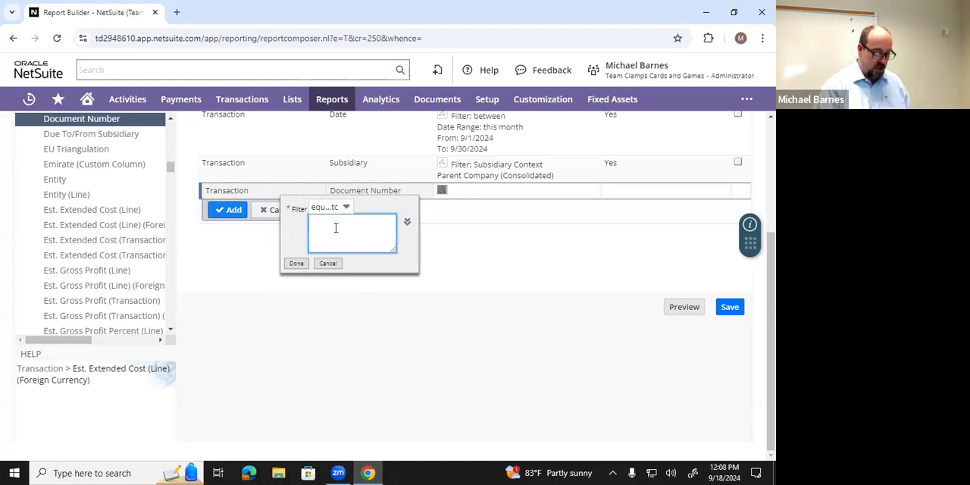
{"action": "type", "text": "JE4"}
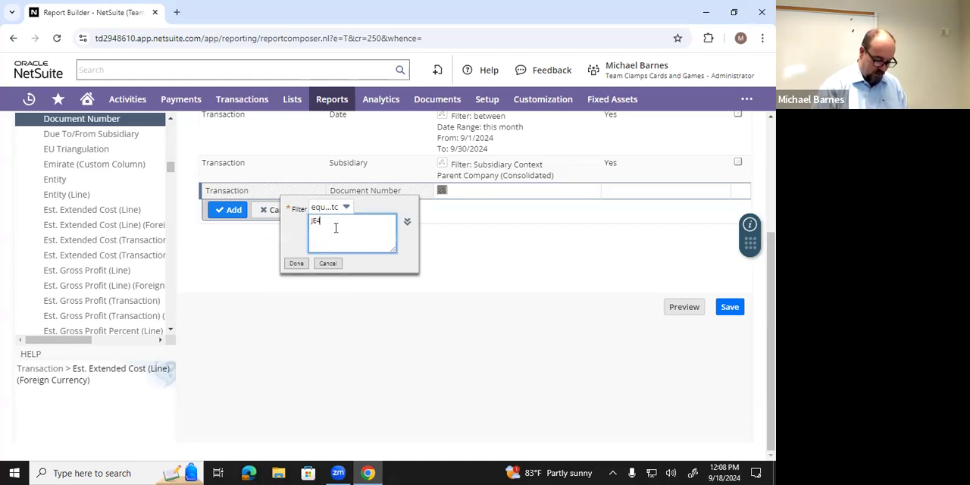
{"action": "type", "text": "40"}
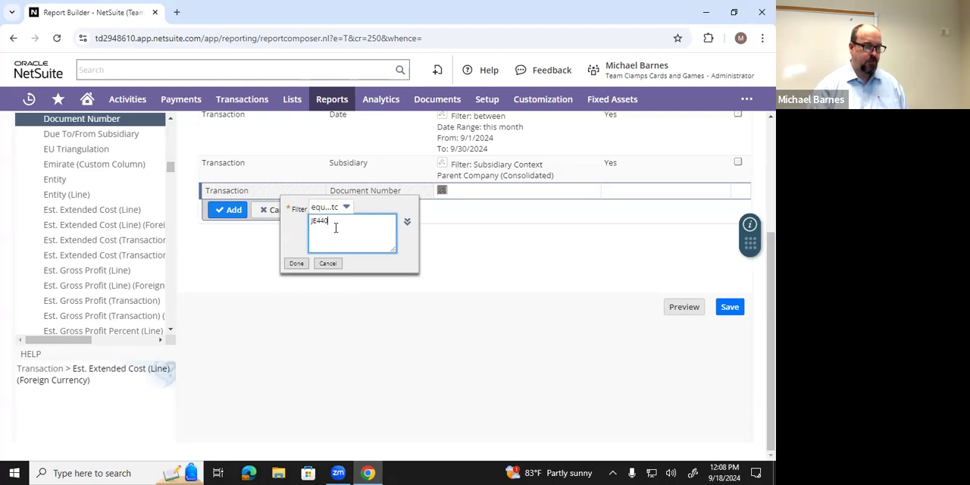
{"action": "left_click", "coordinate": [297, 263]}
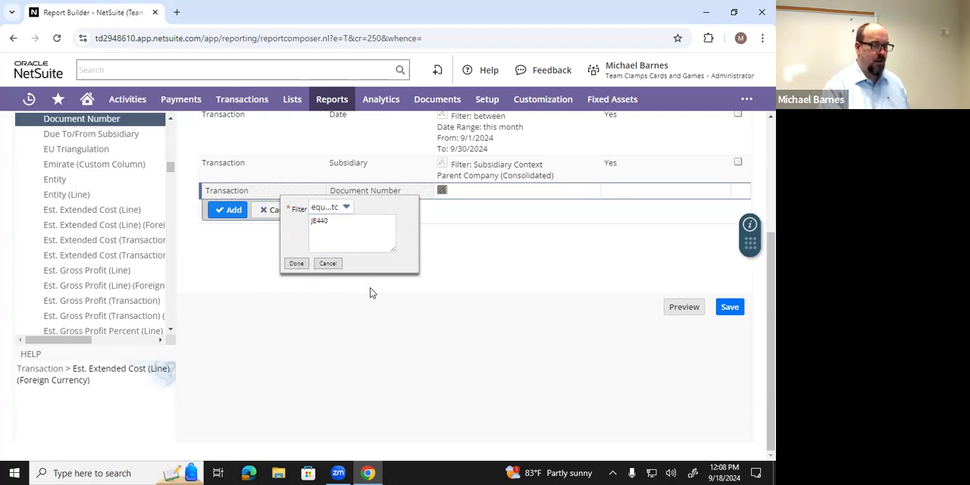
{"action": "left_click", "coordinate": [295, 263]}
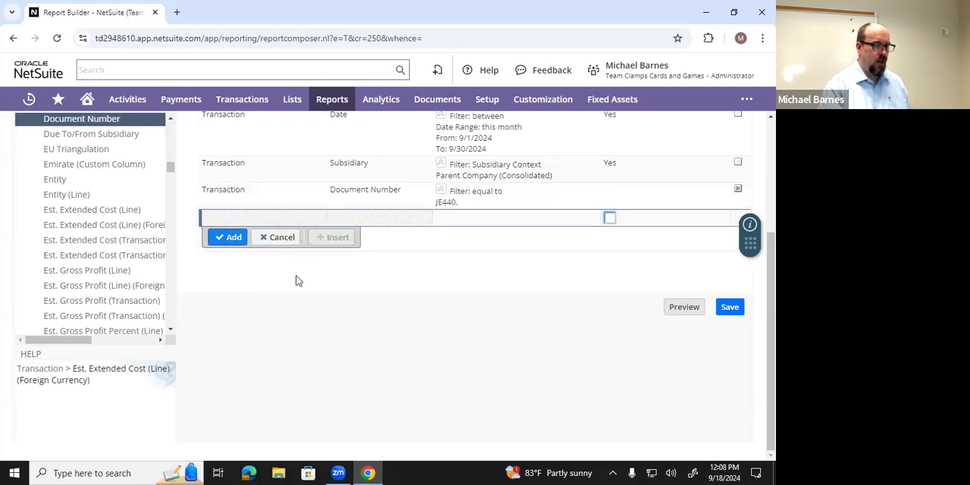
{"action": "left_click", "coordinate": [682, 308]}
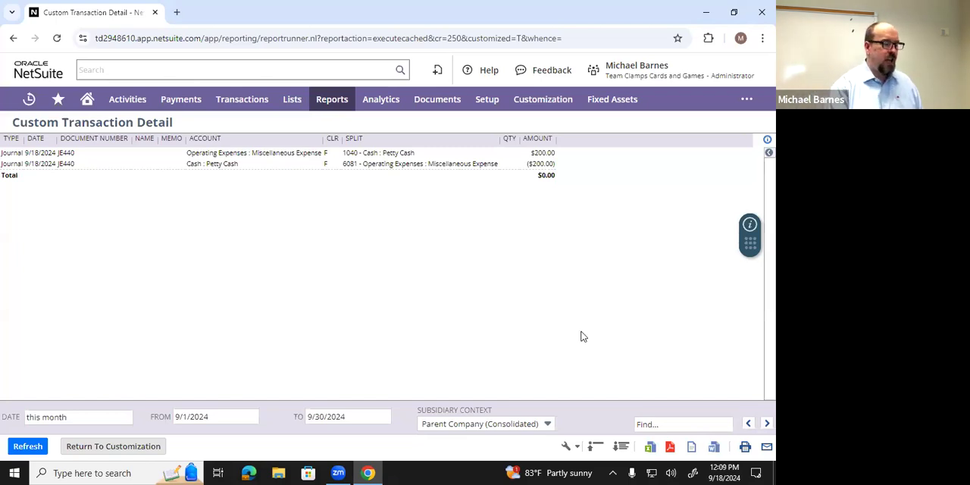
- Return to the customization, change the Document Number filter to between JE440 and JE440, and preview the report
{"action": "left_click", "coordinate": [124, 448]}
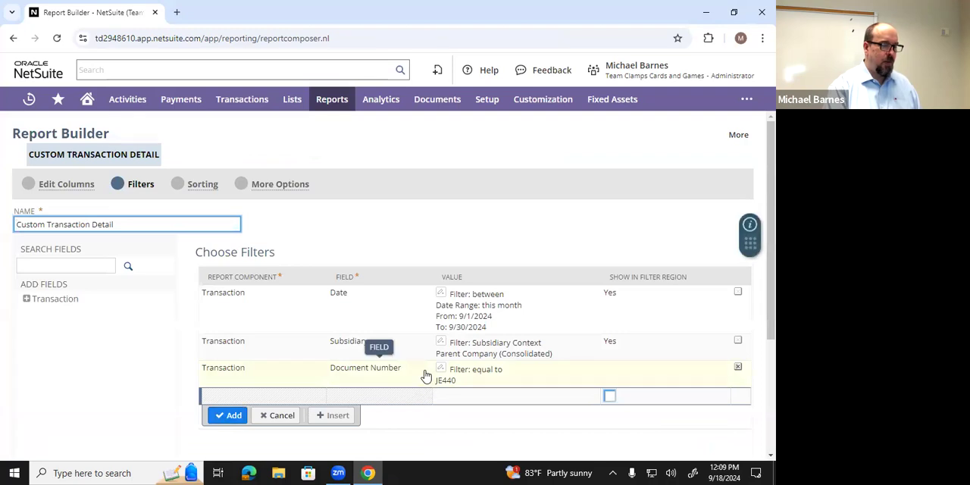
{"action": "left_click", "coordinate": [511, 376]}
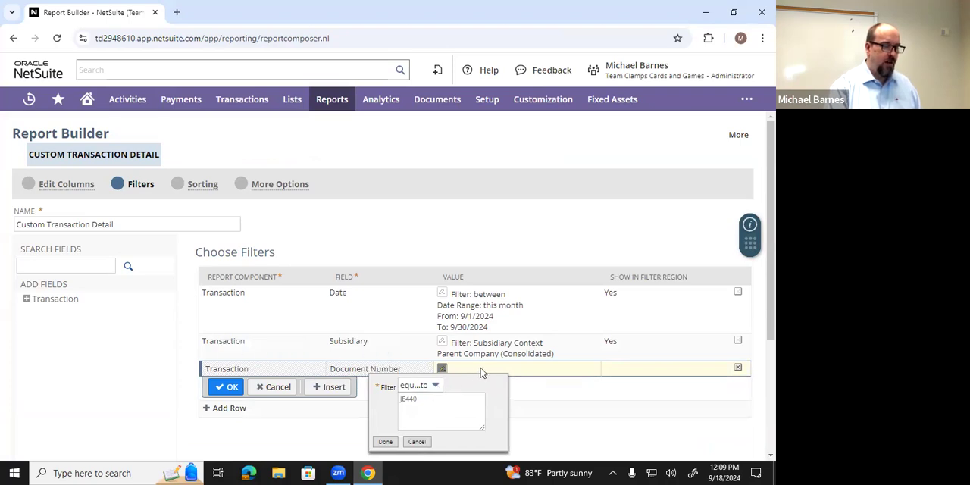
{"action": "left_click", "coordinate": [435, 390]}
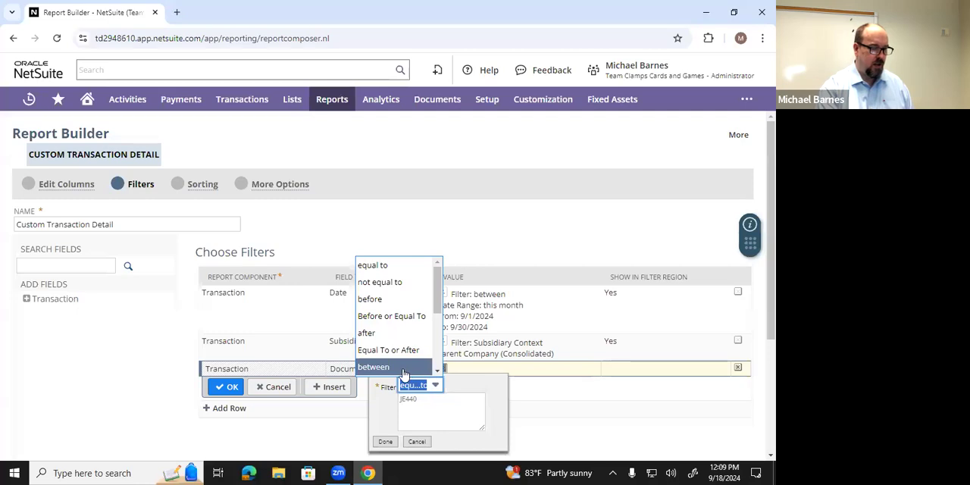
{"action": "left_click", "coordinate": [404, 370]}
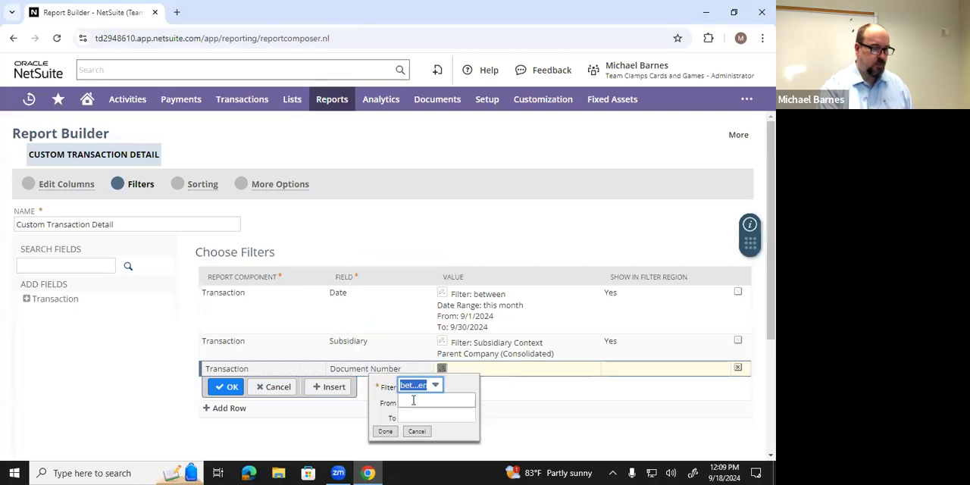
{"action": "left_click", "coordinate": [413, 401]}
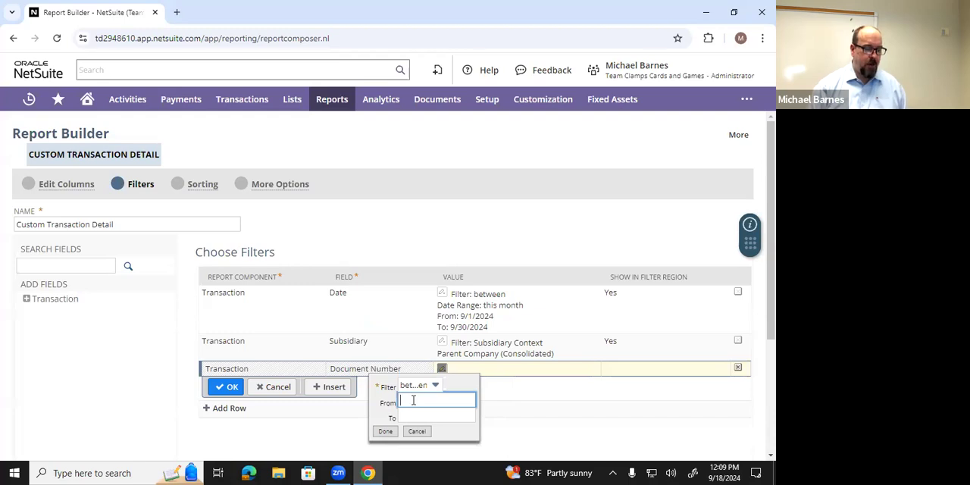
{"action": "type", "text": "JE440"}
{"action": "left_click", "coordinate": [415, 410]}
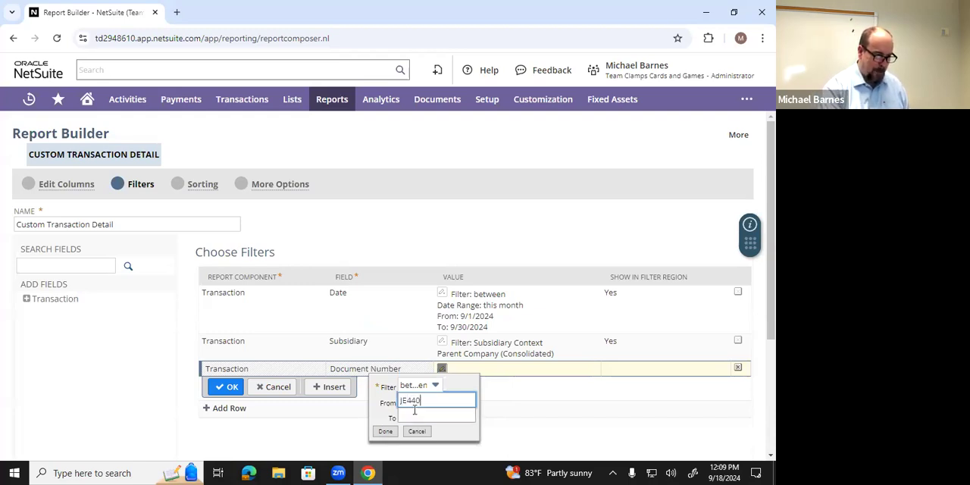
{"action": "type", "text": "JE440"}
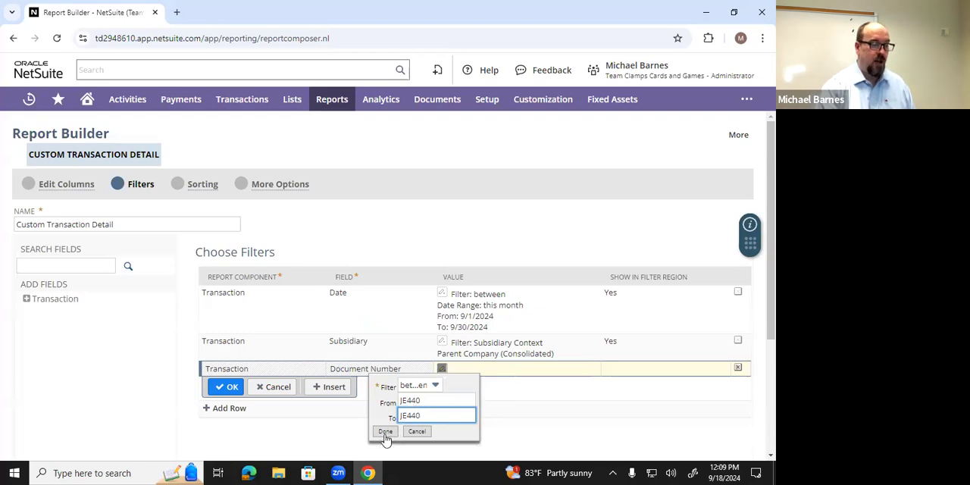
{"action": "left_click", "coordinate": [385, 432]}
{"action": "scroll", "coordinate": [479, 423], "scroll_direction": "down", "scroll_amount": 2}
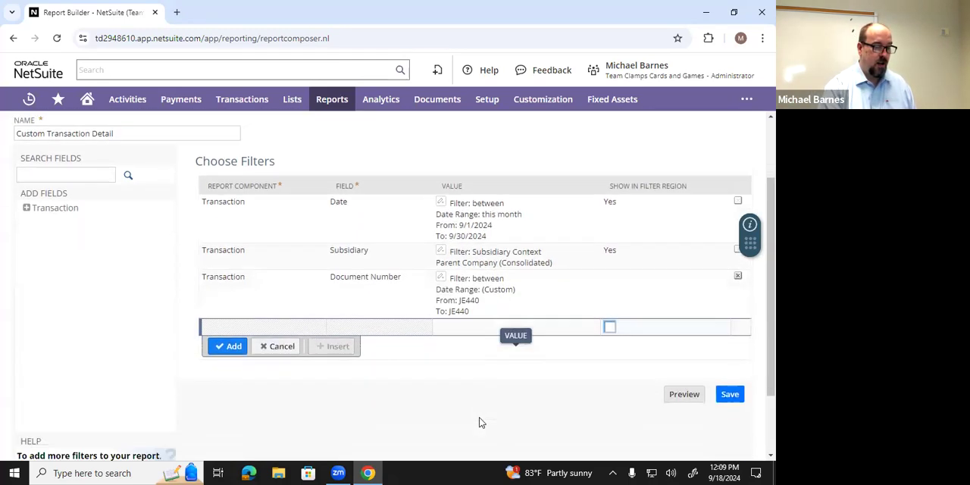
{"action": "left_click", "coordinate": [682, 364]}
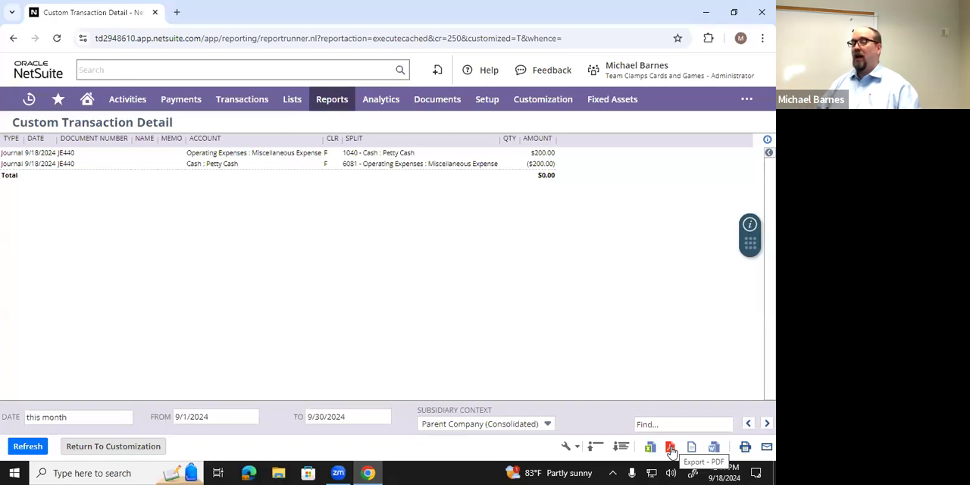
- Export the previewed report as a PDF, open the downloaded file to check it, and return to the report
{"action": "left_click", "coordinate": [672, 449]}
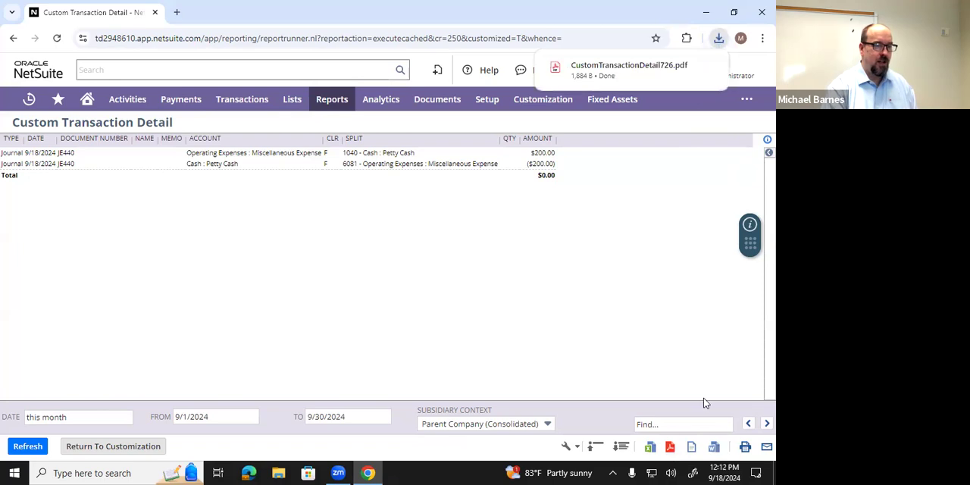
{"action": "left_click", "coordinate": [618, 72]}
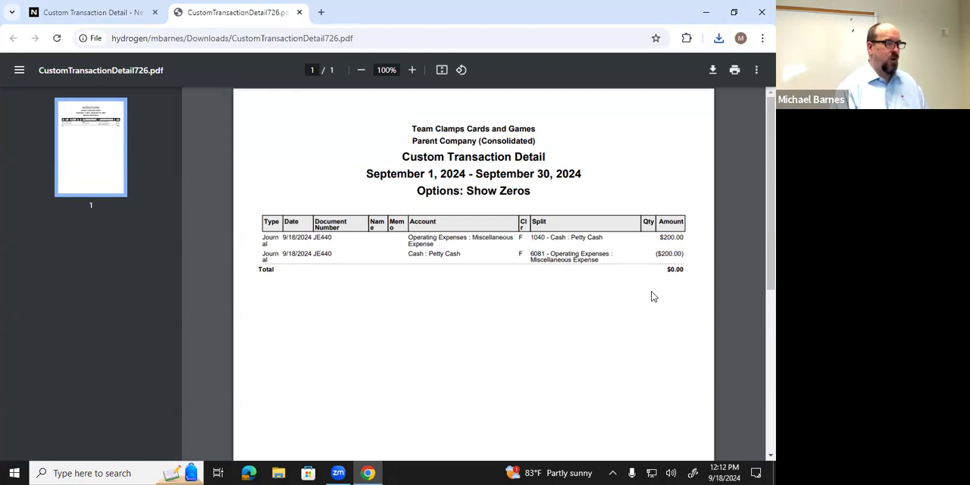
{"action": "left_click", "coordinate": [112, 14]}
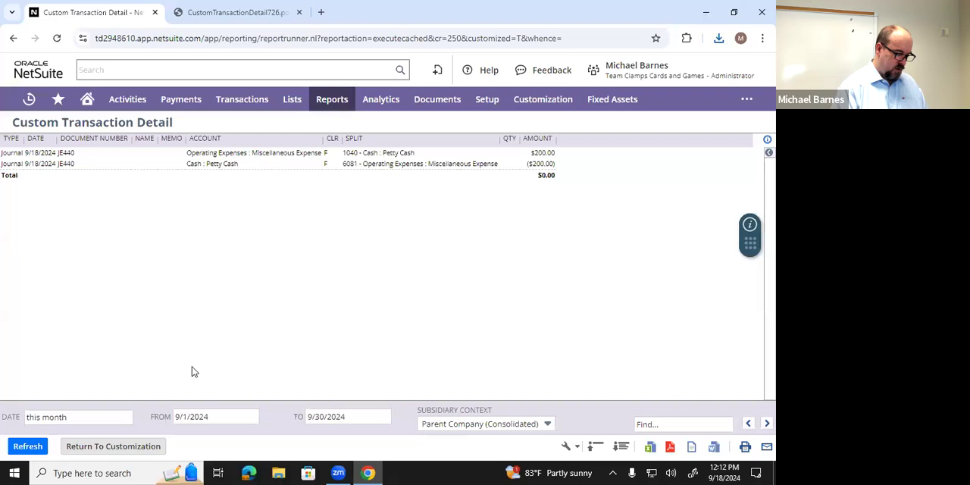
- Return to the customization and save the report under the name Custom Transaction Detail
{"action": "left_click", "coordinate": [131, 447]}
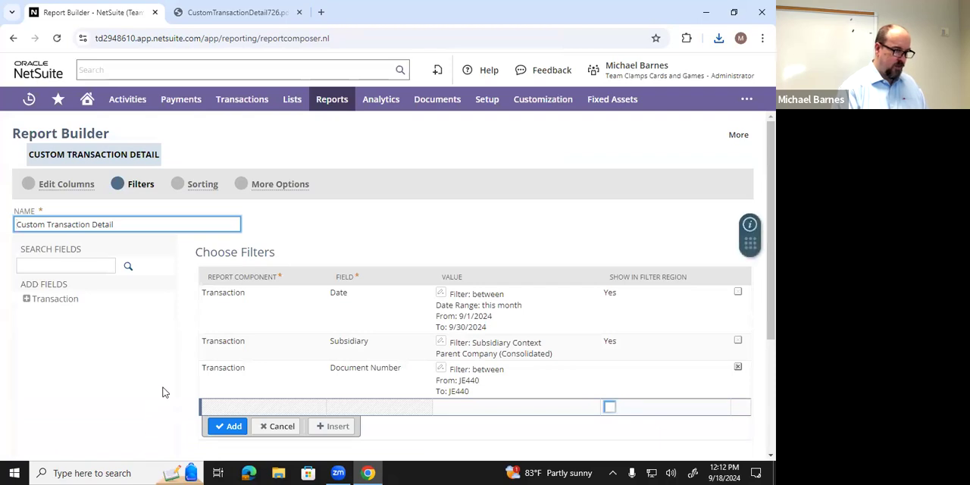
{"action": "scroll", "coordinate": [160, 387], "scroll_direction": "down", "scroll_amount": 2}
{"action": "scroll", "coordinate": [160, 386], "scroll_direction": "down", "scroll_amount": 1}
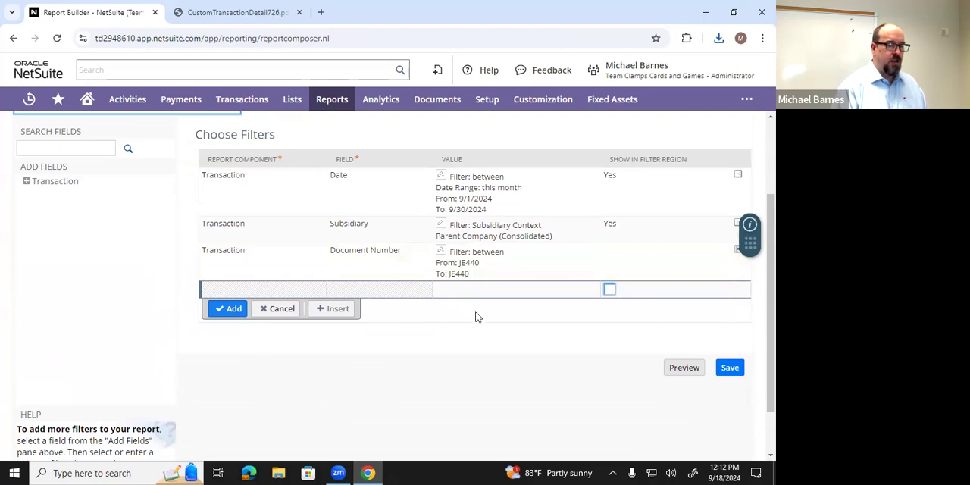
{"action": "left_click", "coordinate": [730, 369]}
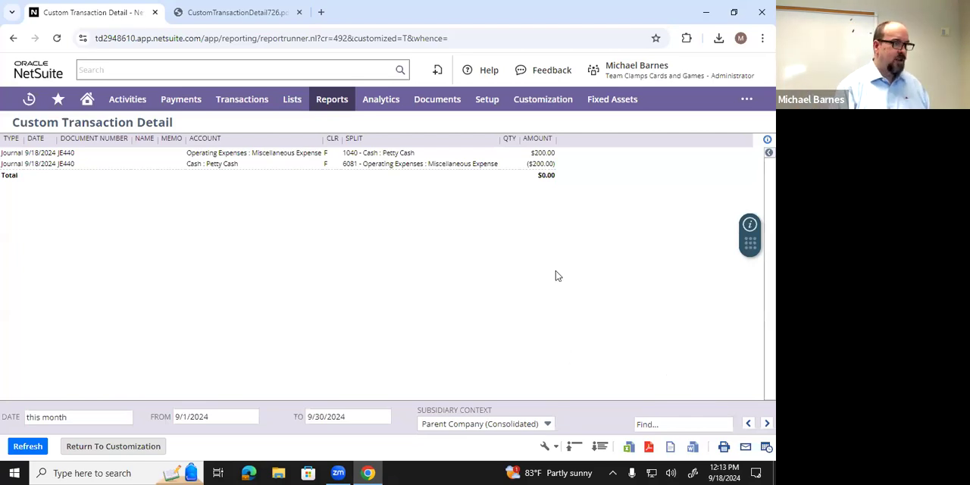
- Bring up the exported Custom Transaction Detail PDF again for review
{"action": "left_click", "coordinate": [237, 15]}
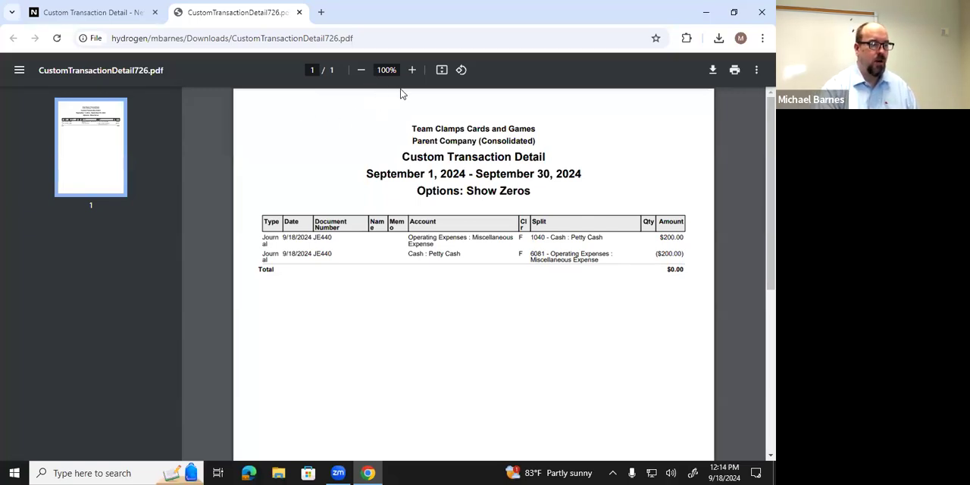
{"action": "left_click", "coordinate": [408, 23]}
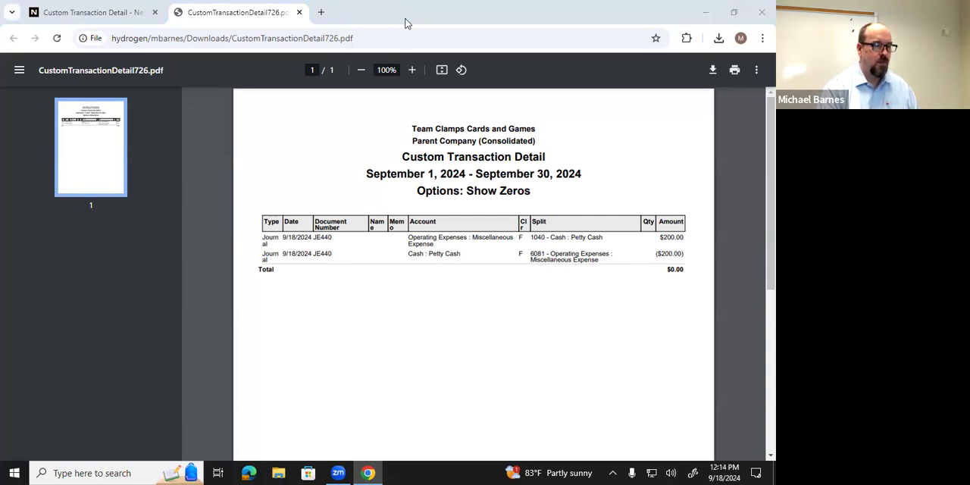